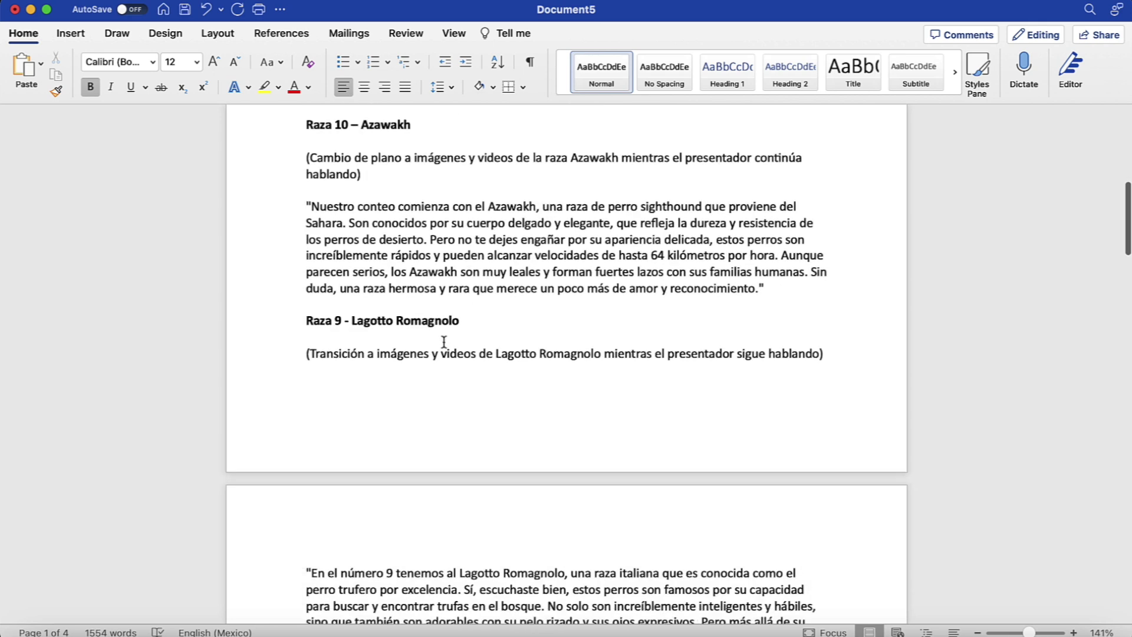
# Step: Look through the dog breeds script down to its conclusion
pyautogui.scroll(-5, 443, 342)
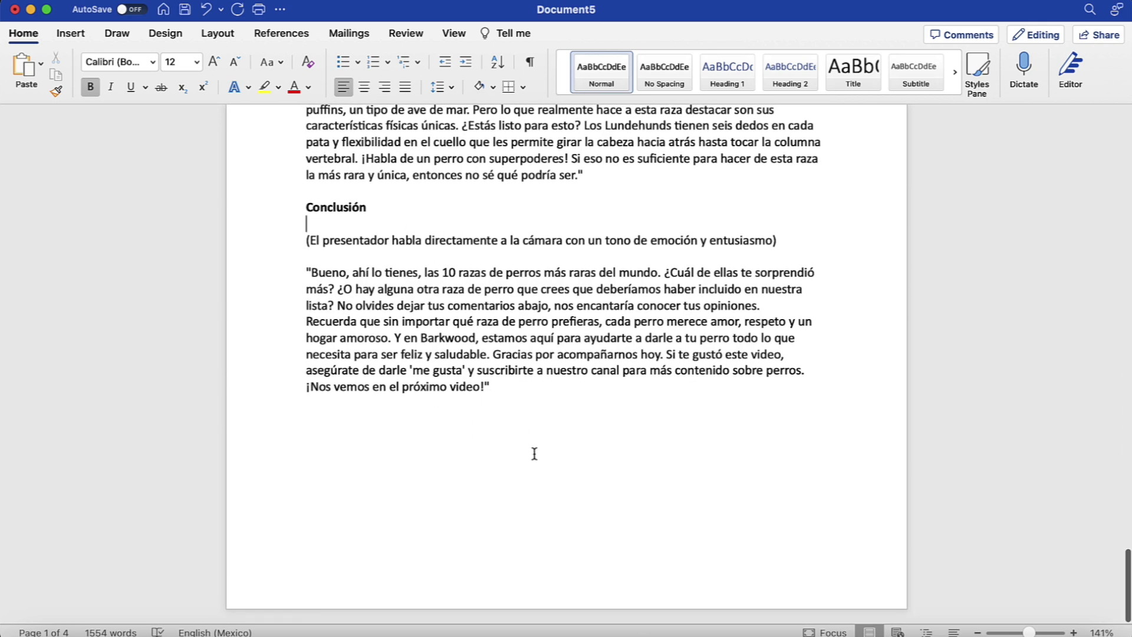
pyautogui.scroll(2, 535, 454)
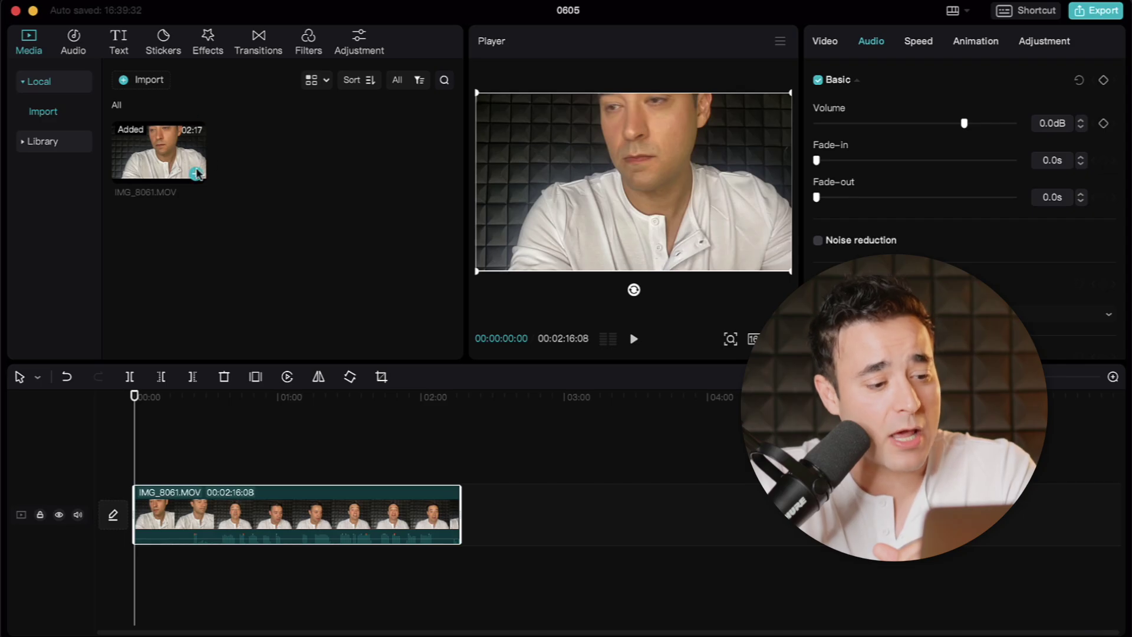
pyautogui.moveTo(135, 394)
pyautogui.mouseDown()
pyautogui.moveTo(164, 394)
pyautogui.moveTo(124, 406)
pyautogui.mouseUp()
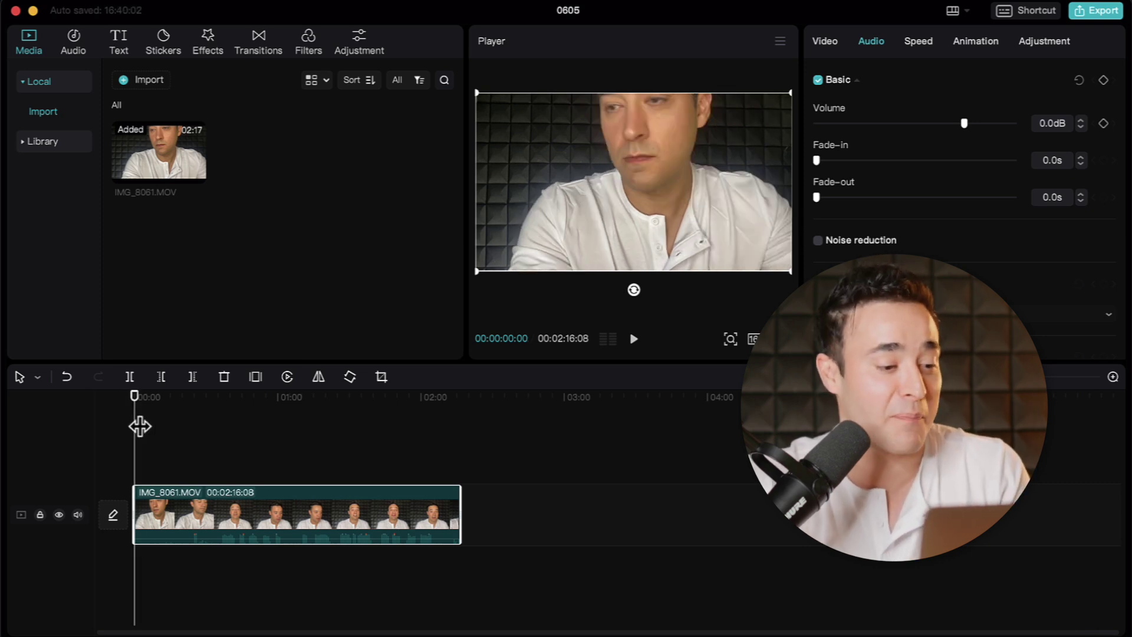
pyautogui.moveTo(138, 427); pyautogui.dragTo(183, 416)
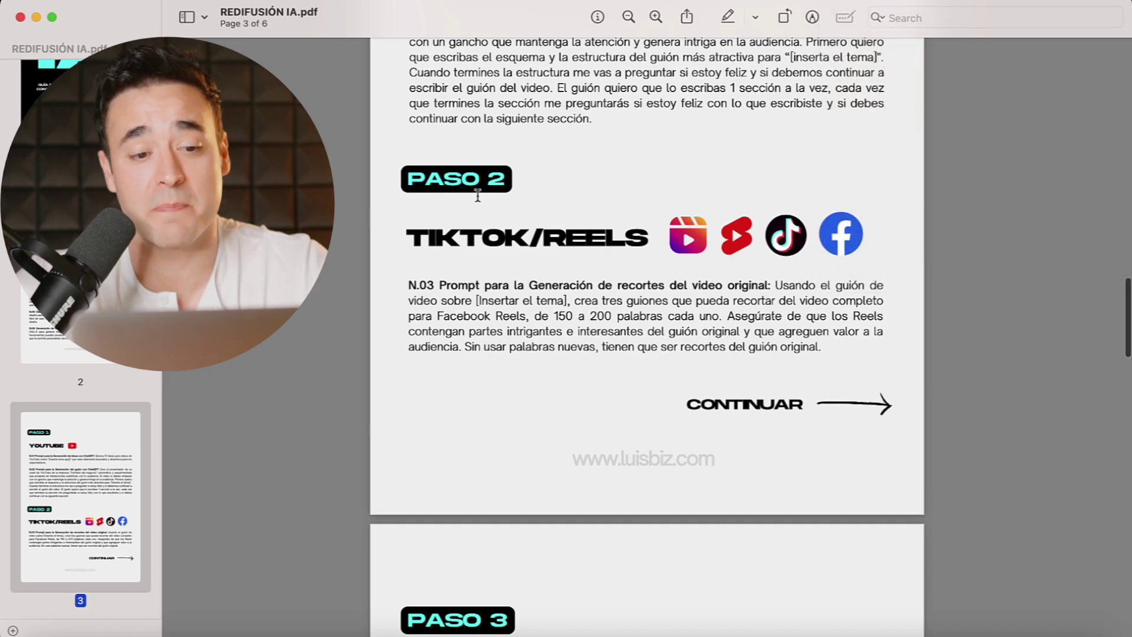
# Step: Copy the text of prompt N.03 for generating clips of the original video from the TikTok/Reels section of REDIFUSIÓN IA.pdf
pyautogui.scroll(-2, 490, 202)
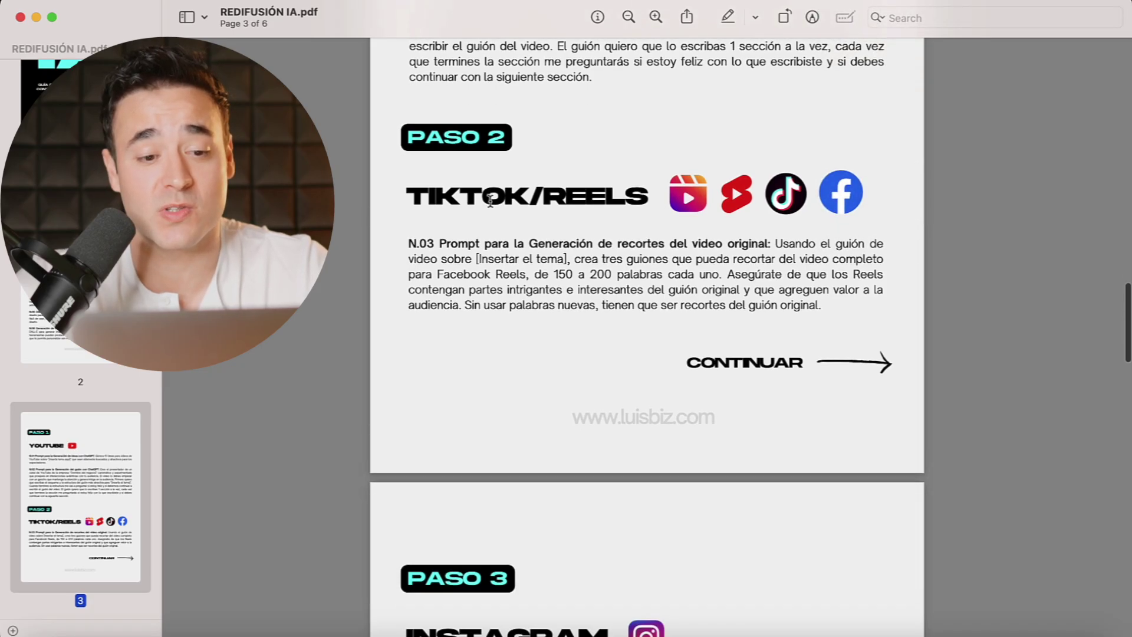
pyautogui.scroll(-1, 490, 202)
pyautogui.scroll(-3, 644, 208)
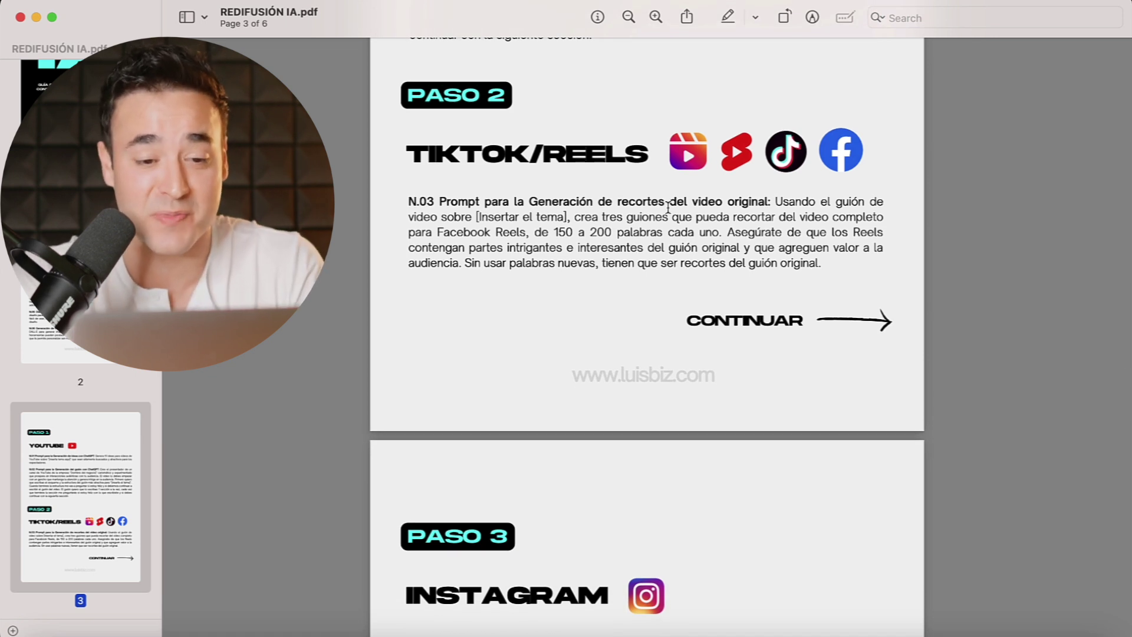
pyautogui.scroll(-2, 667, 218)
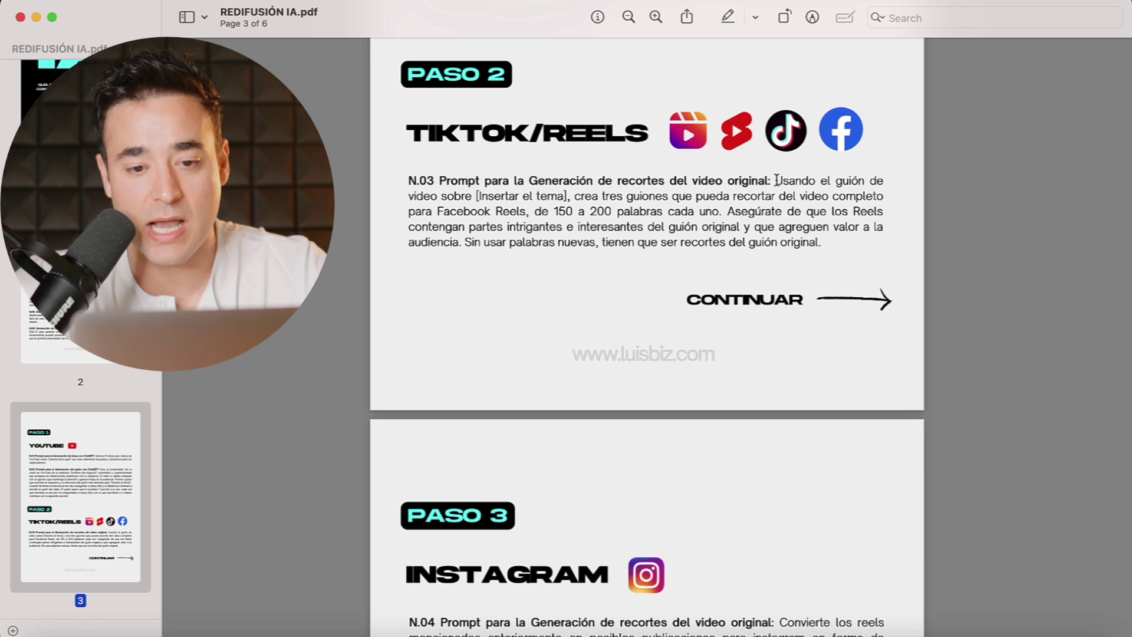
pyautogui.moveTo(776, 180); pyautogui.dragTo(830, 251)
pyautogui.press('super+c')
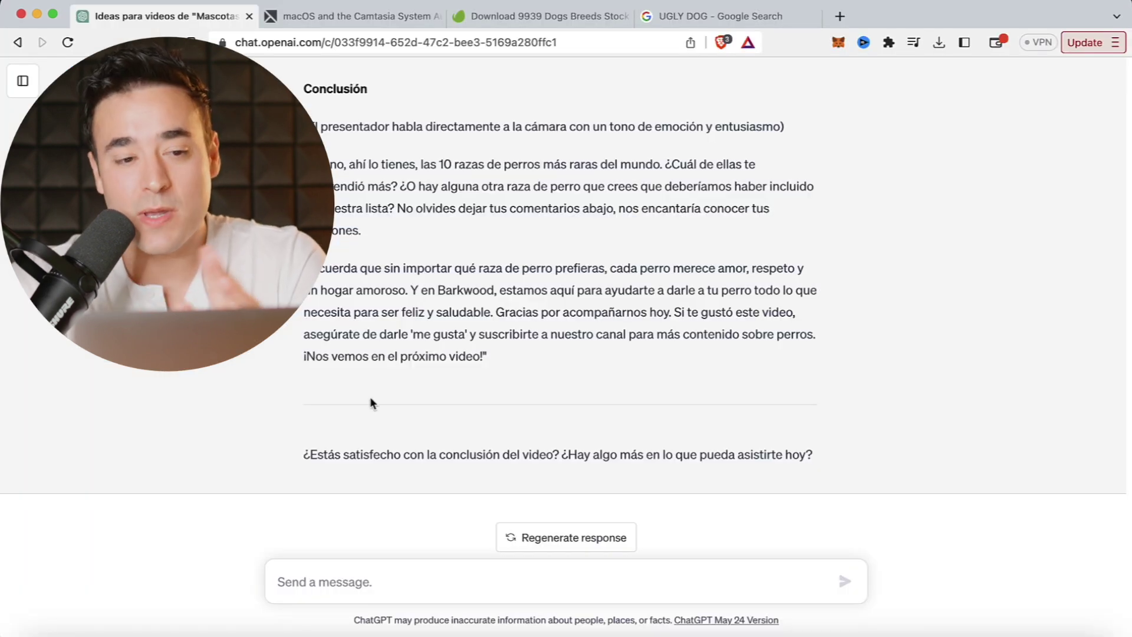
# Step: Send ChatGPT the copied prompt with the topic "Top 10 Razas de Perros más Raras del Mundo" and read through the generated reel scripts
pyautogui.scroll(15, 425, 260)
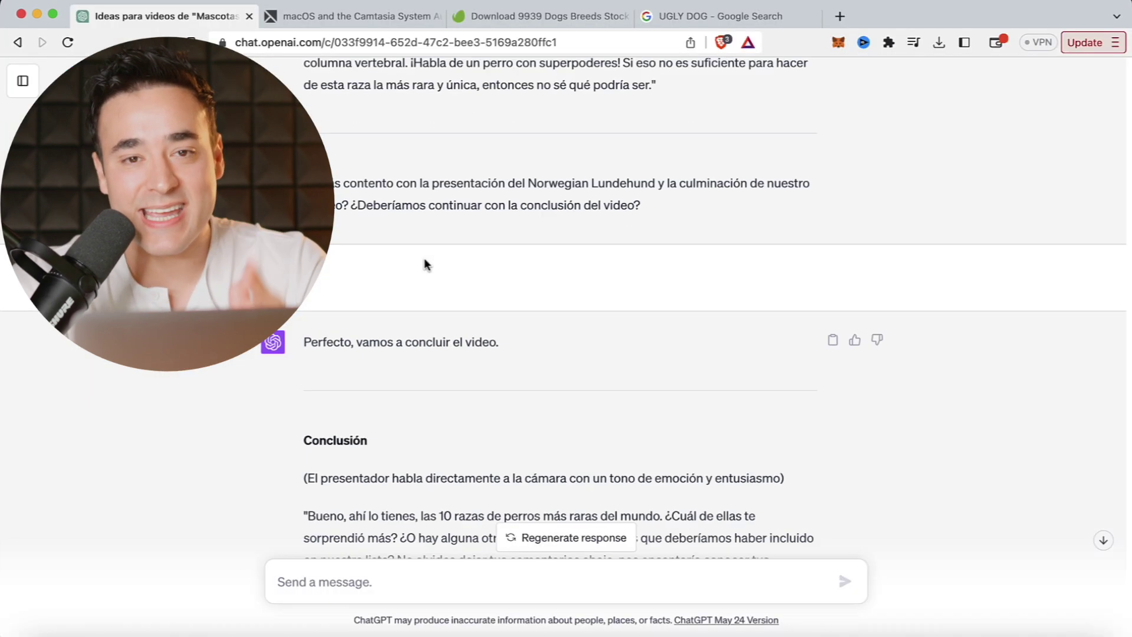
pyautogui.scroll(10, 425, 259)
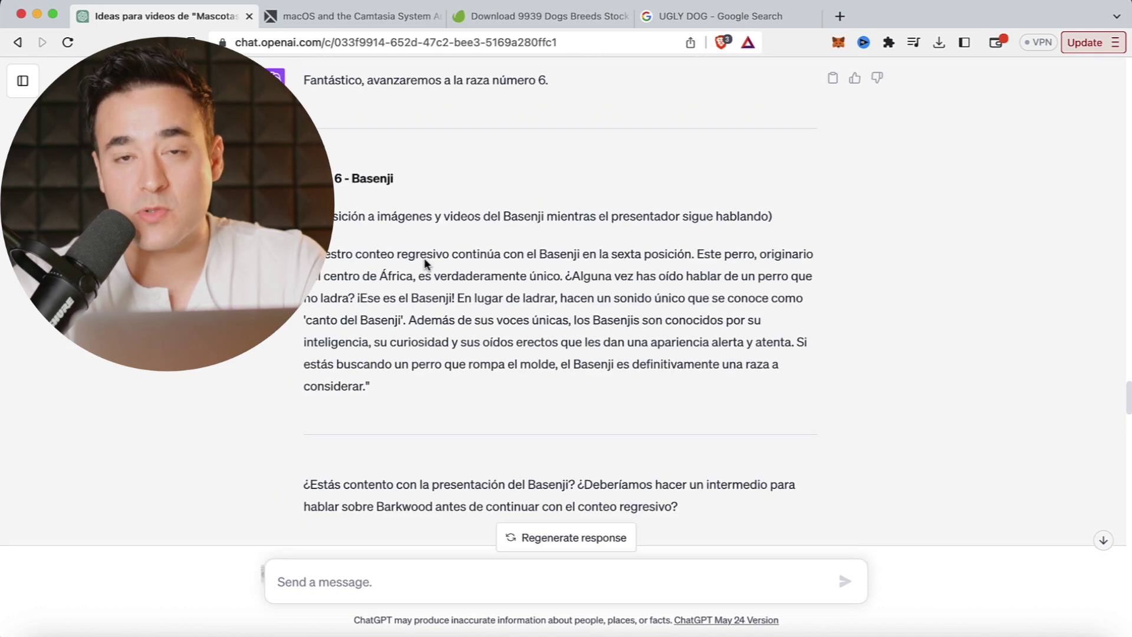
pyautogui.scroll(-20, 425, 264)
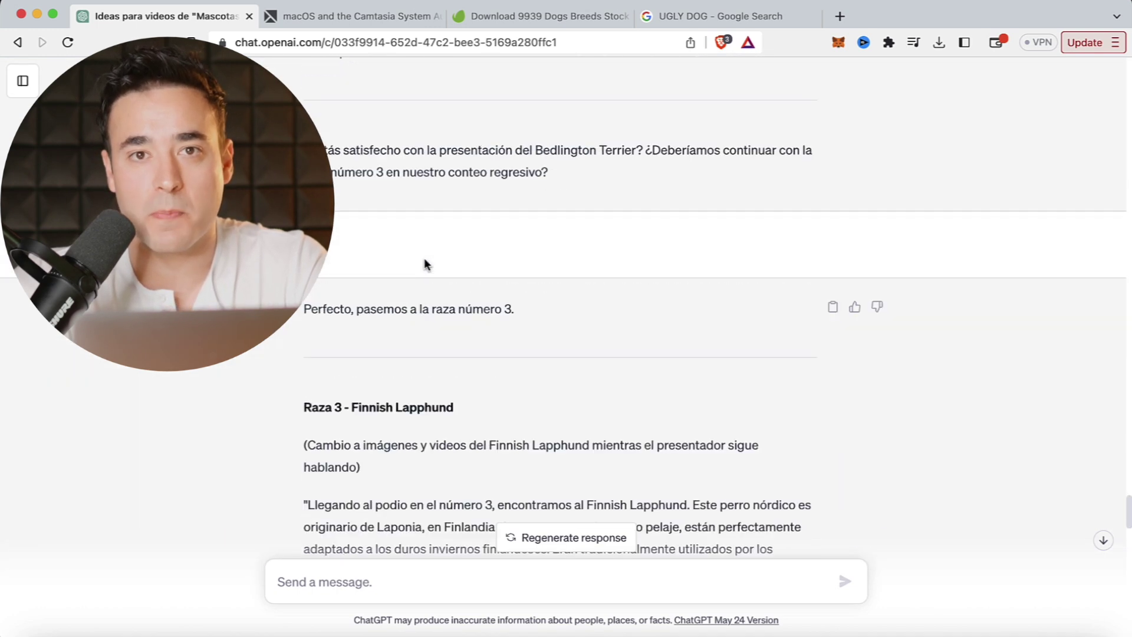
pyautogui.click(387, 576)
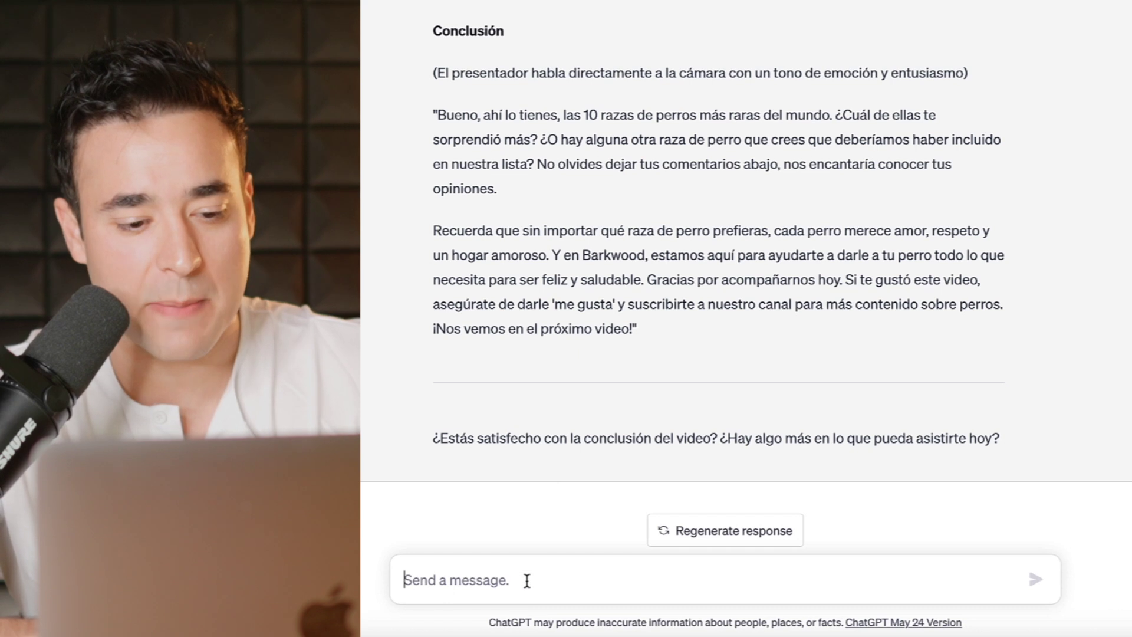
pyautogui.press('super+v')
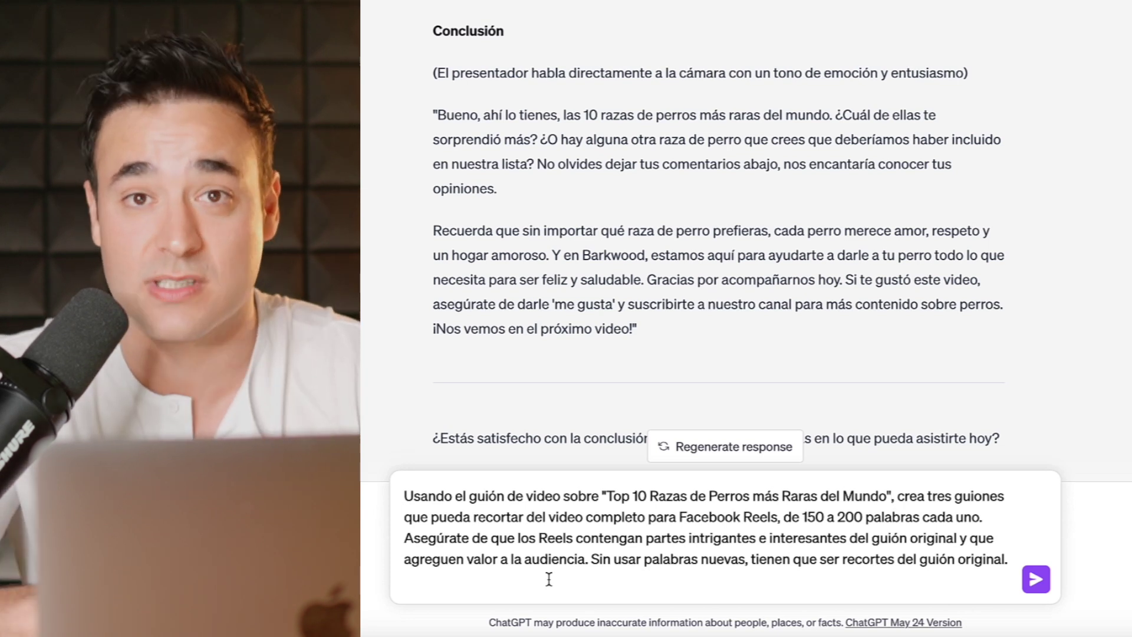
pyautogui.press('Return')
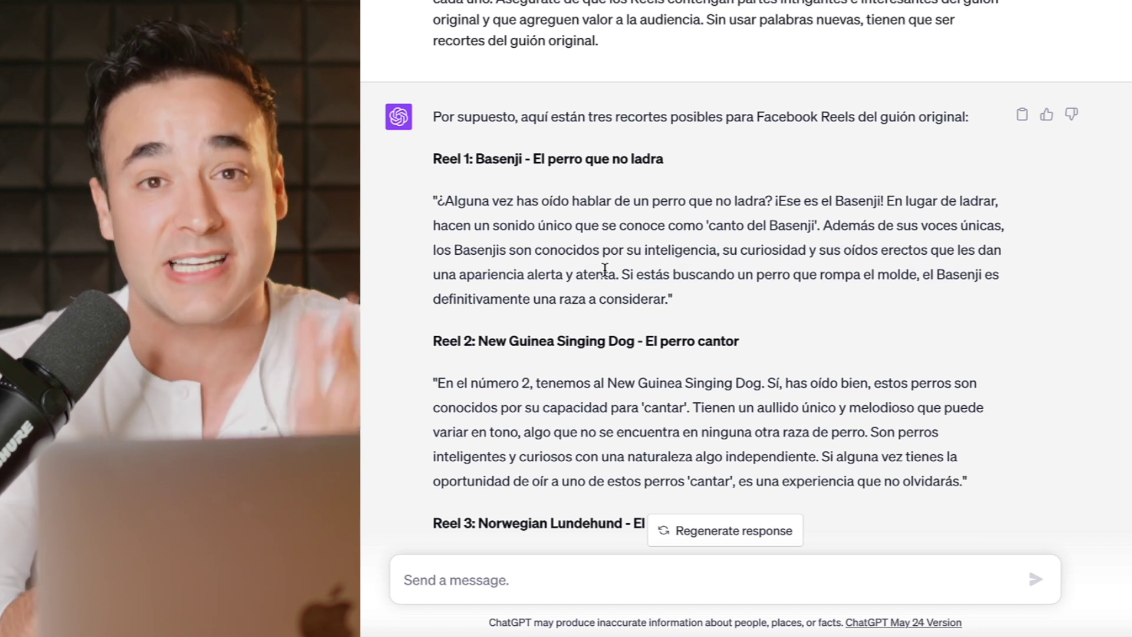
pyautogui.scroll(-5, 553, 482)
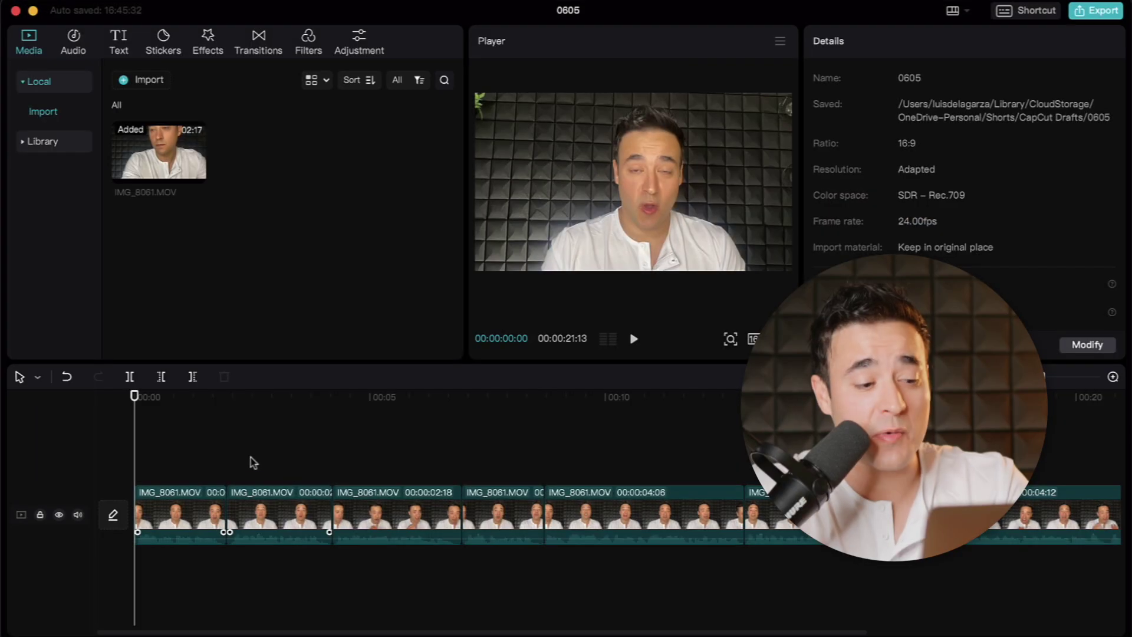
# Step: Try the Pull in transition between the first and second clips in CapCut and play it back
pyautogui.hscroll(5, 329, 479)
pyautogui.hscroll(-6, 666, 515)
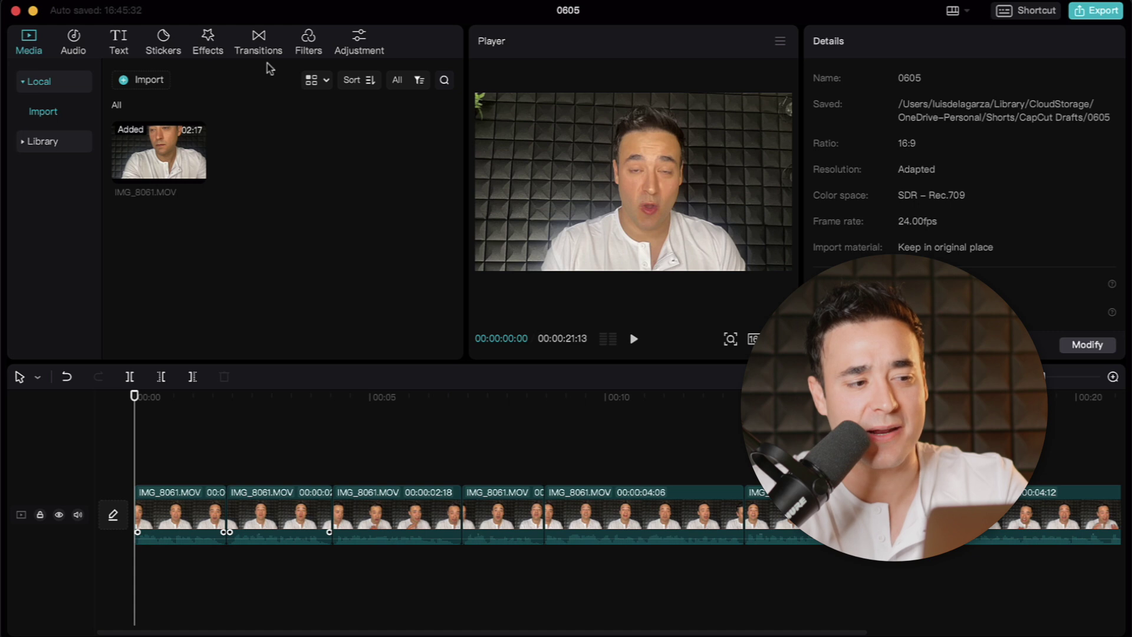
pyautogui.click(260, 41)
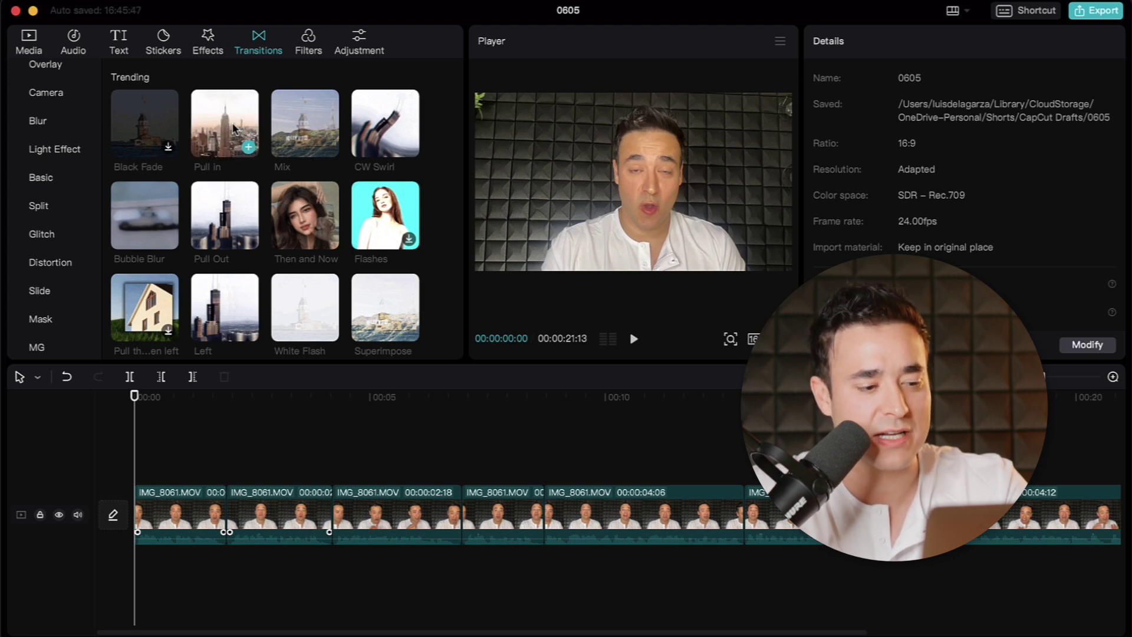
pyautogui.moveTo(234, 129); pyautogui.dragTo(216, 510)
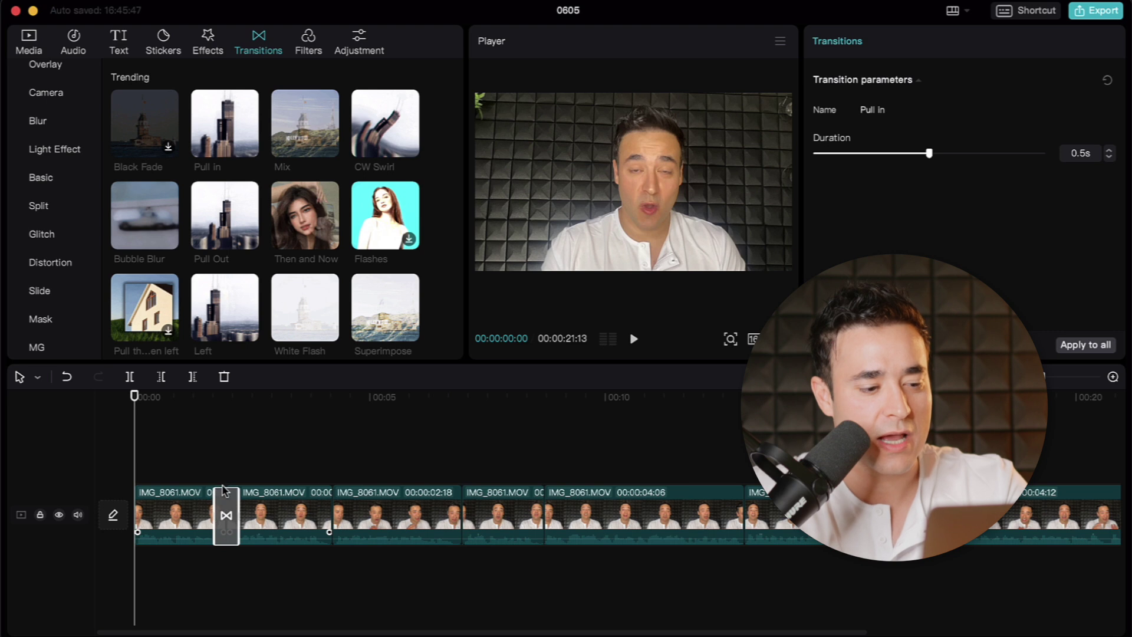
pyautogui.press('space')
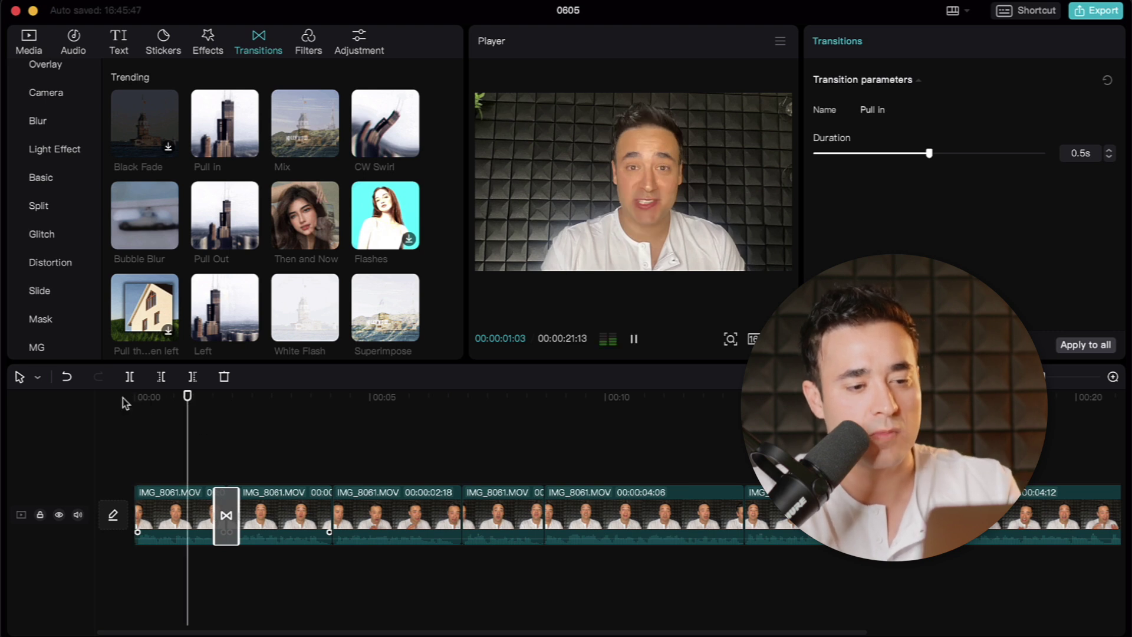
pyautogui.press('Down')
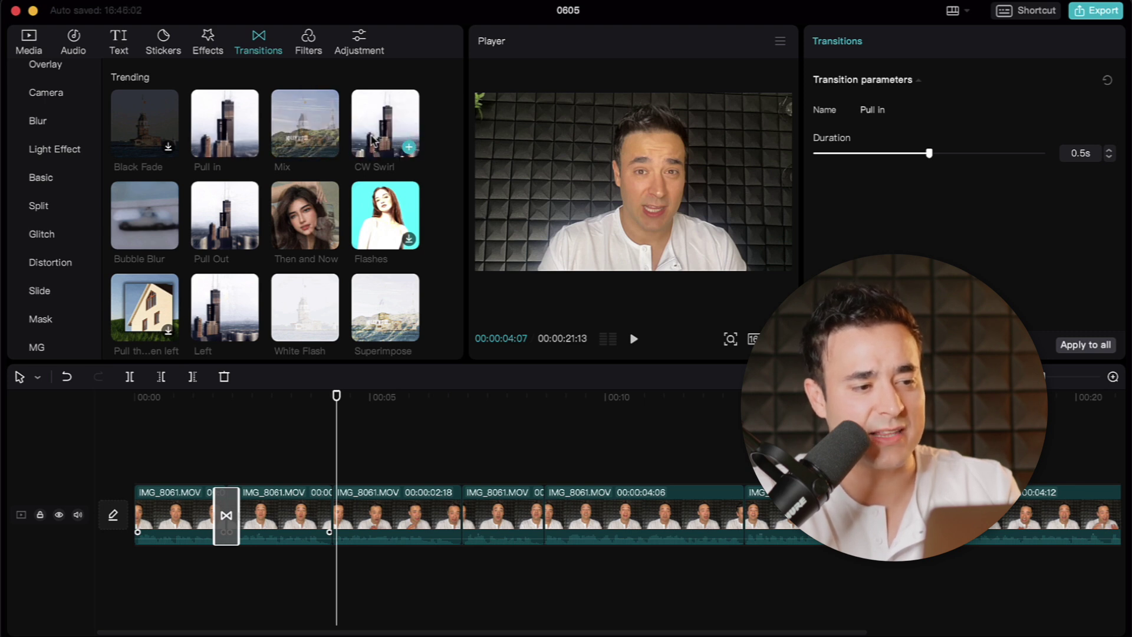
# Step: Apply the Bubble Blur transition between the fourth and fifth clips
pyautogui.click(144, 215)
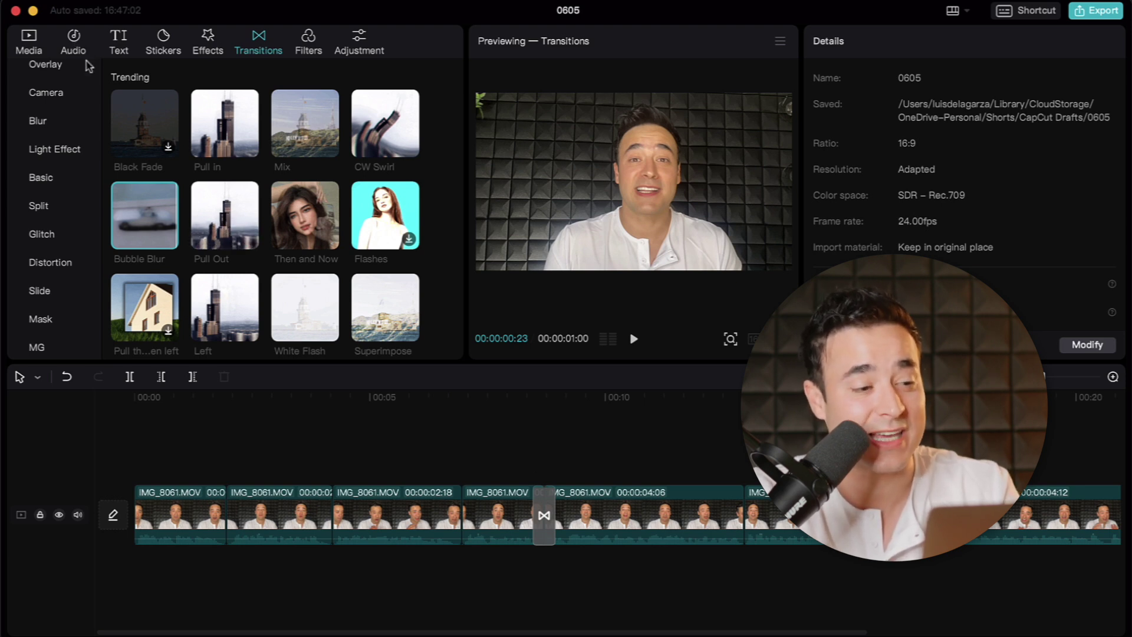
# Step: Search the sound effects library for "woosh" and audition the Woosh effect
pyautogui.click(75, 43)
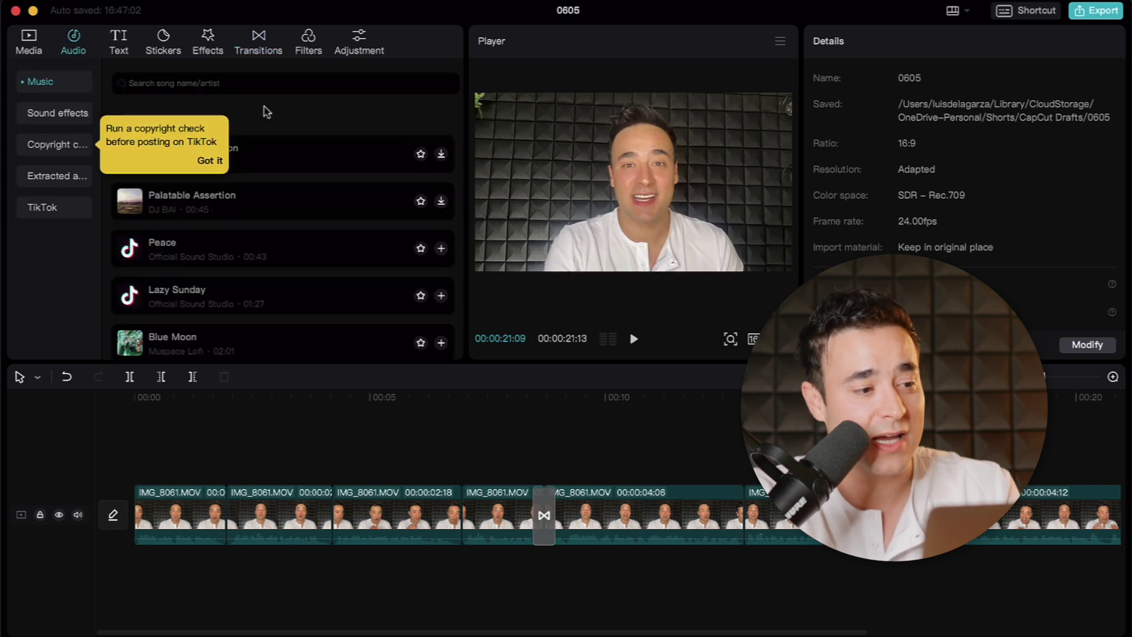
pyautogui.click(72, 120)
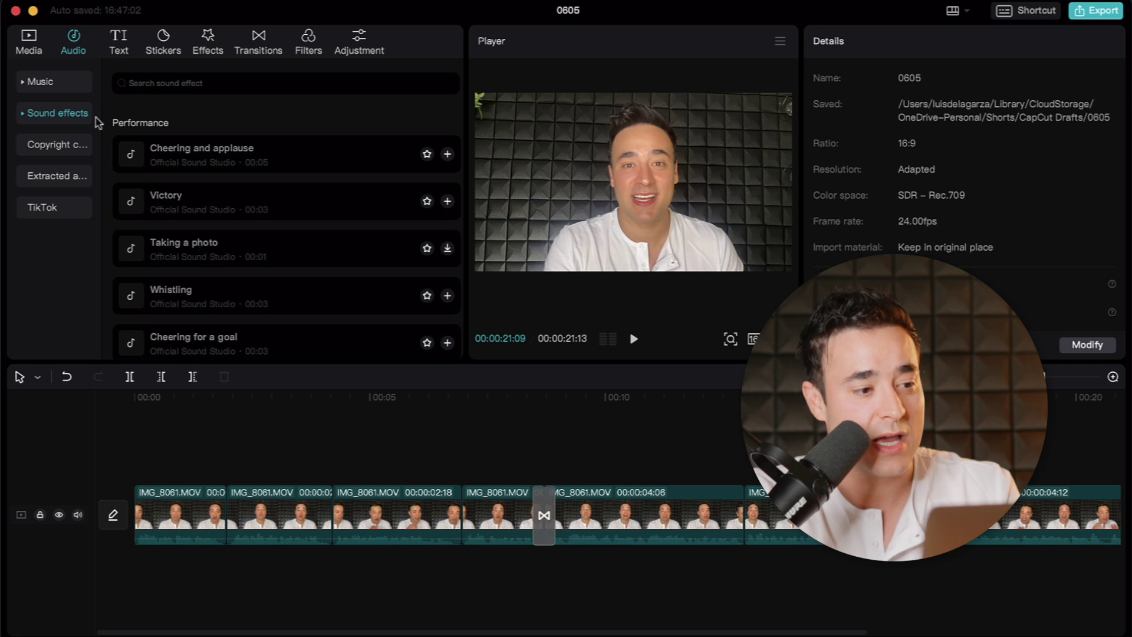
pyautogui.click(214, 84)
pyautogui.write('wh')
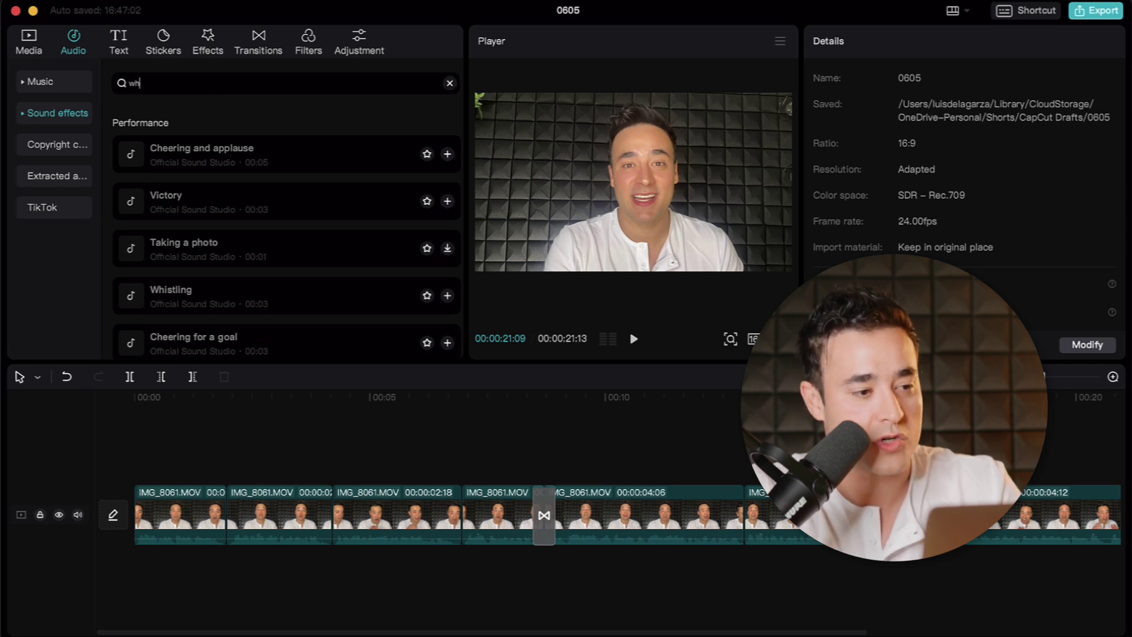
pyautogui.write('oo')
pyautogui.press('BackSpace')
pyautogui.press('BackSpace')
pyautogui.press('BackSpace')
pyautogui.write('oosh')
pyautogui.click(236, 129)
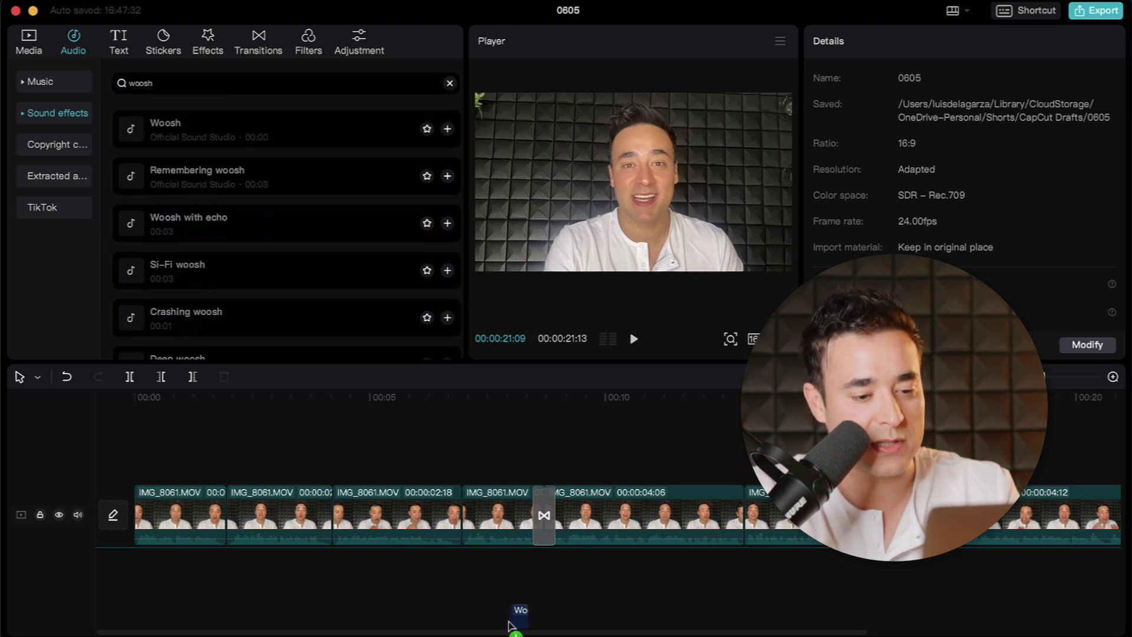
# Step: Place the Woosh sound effect under the transition between the fourth and fifth clips and play that part back
pyautogui.moveTo(236, 128); pyautogui.dragTo(538, 575)
pyautogui.click(524, 472)
pyautogui.press('space')
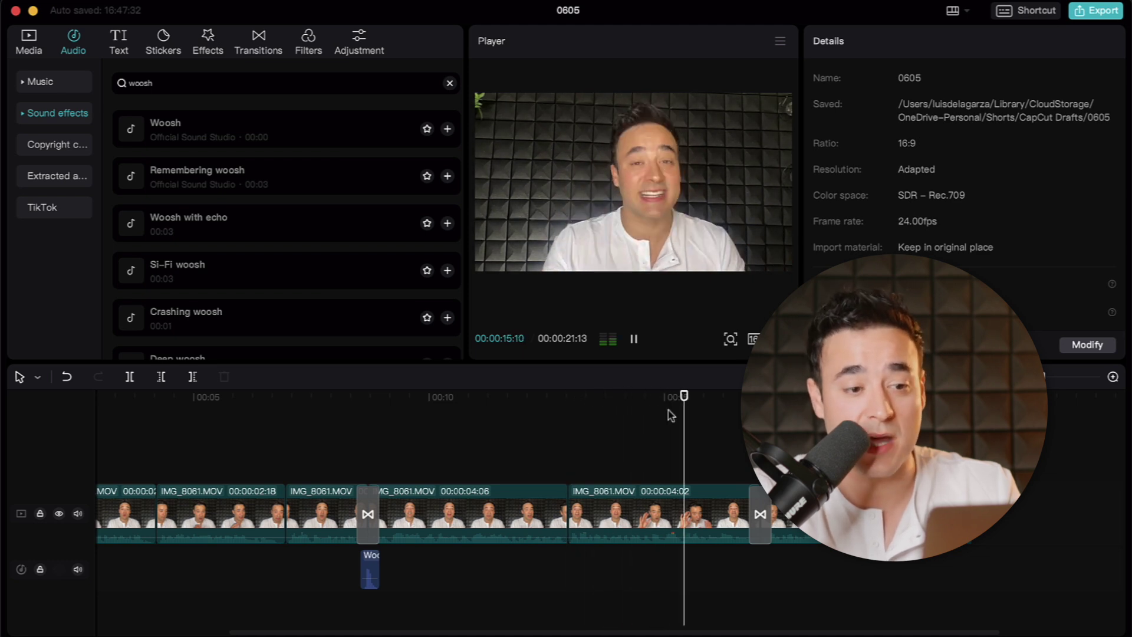
pyautogui.press('space')
# Step: Enlarge the first clip to 106%, shift it slightly to the left in the frame, and play it back
pyautogui.hscroll(-5, 473, 424)
pyautogui.click(176, 422)
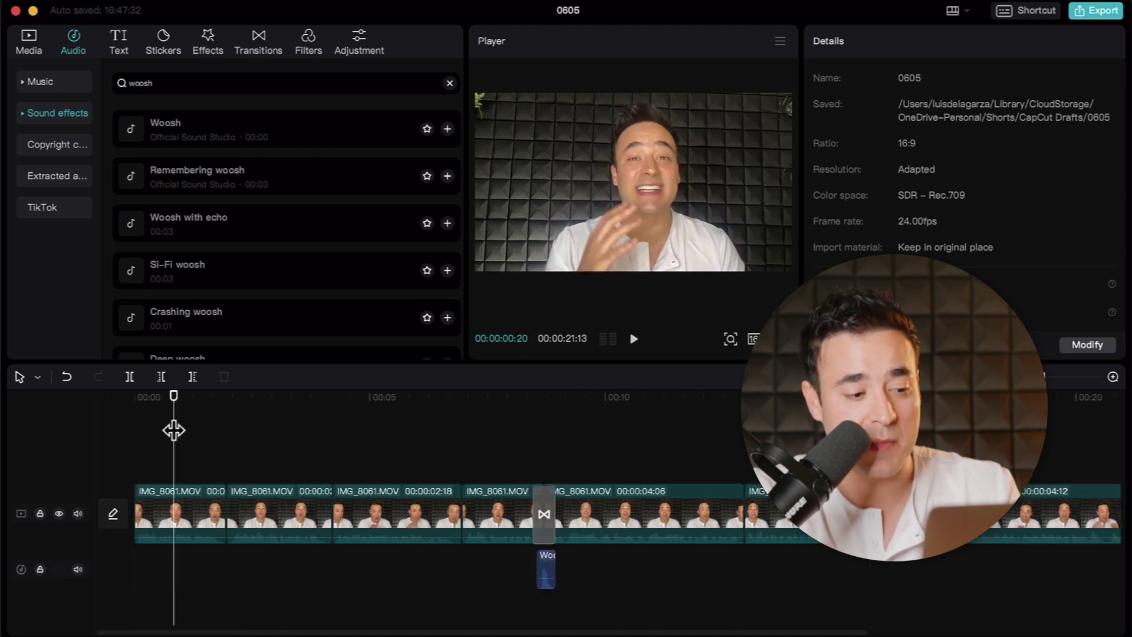
pyautogui.press('space')
pyautogui.click(188, 437)
pyautogui.click(193, 507)
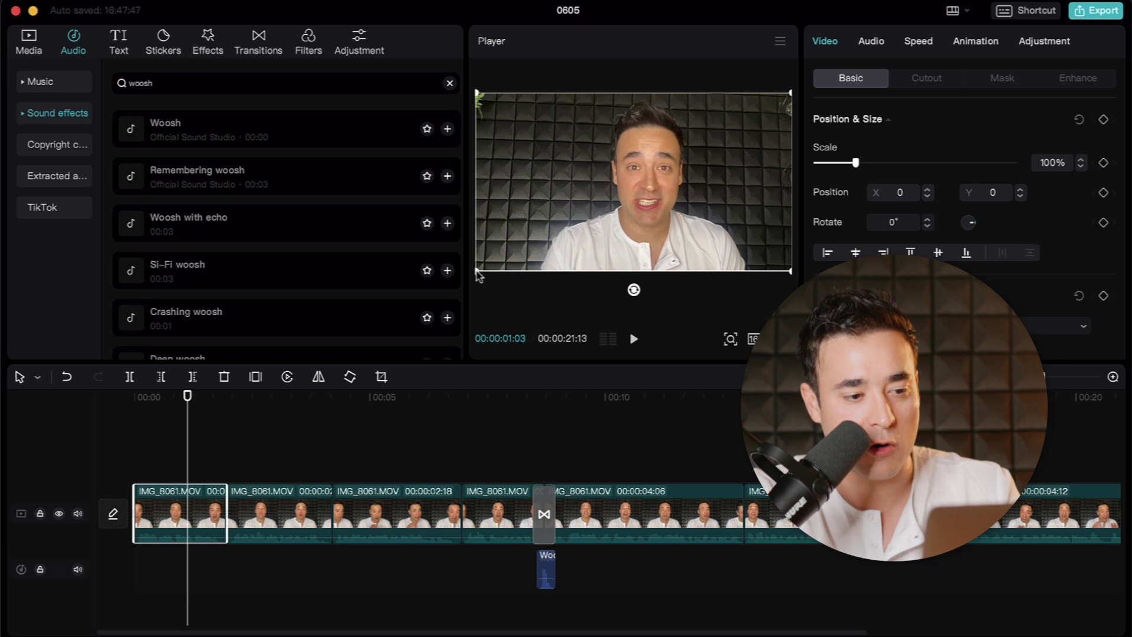
pyautogui.moveTo(476, 272); pyautogui.dragTo(476, 286)
pyautogui.moveTo(617, 223); pyautogui.dragTo(608, 225)
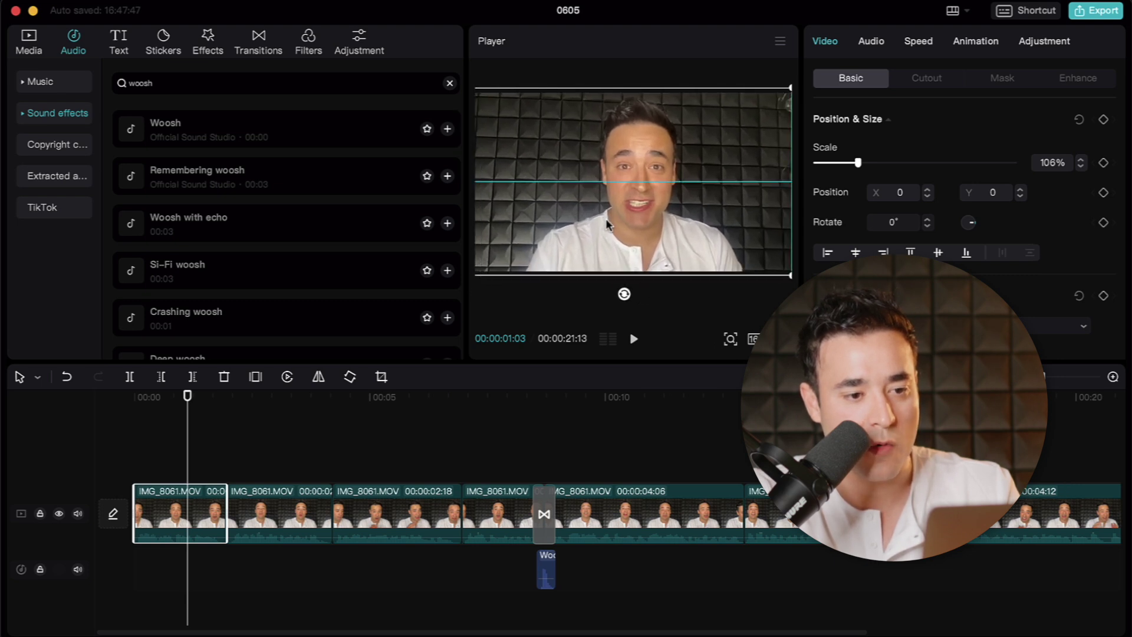
pyautogui.click(203, 448)
pyautogui.press('space')
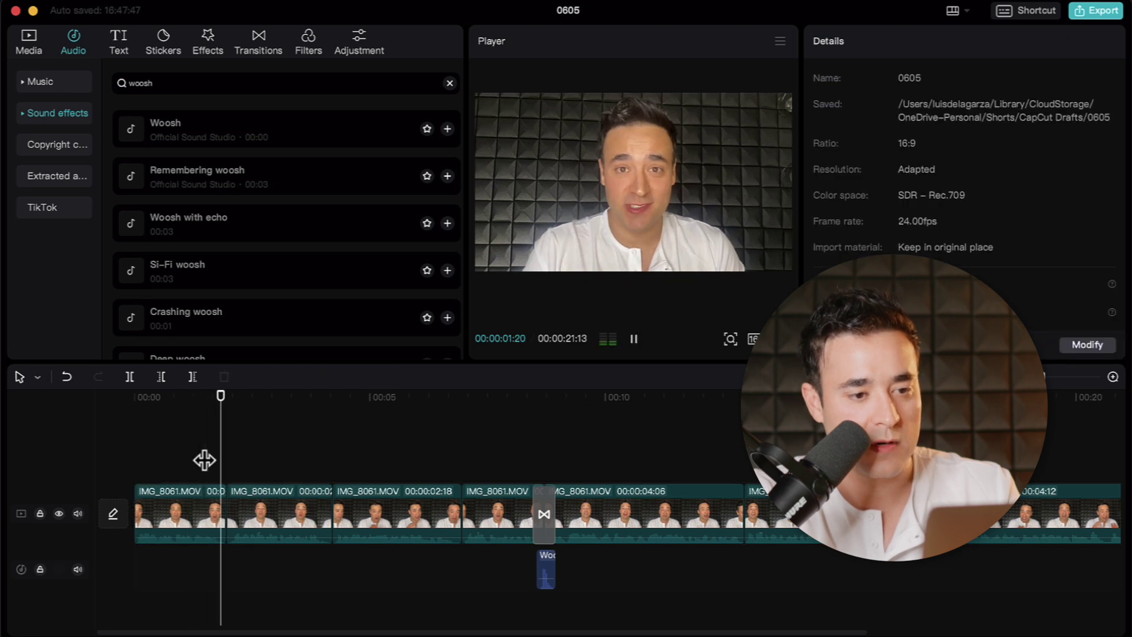
pyautogui.press('space')
# Step: Enlarge the second clip in the frame for a zoomed-in look and play it back from its start
pyautogui.click(715, 171)
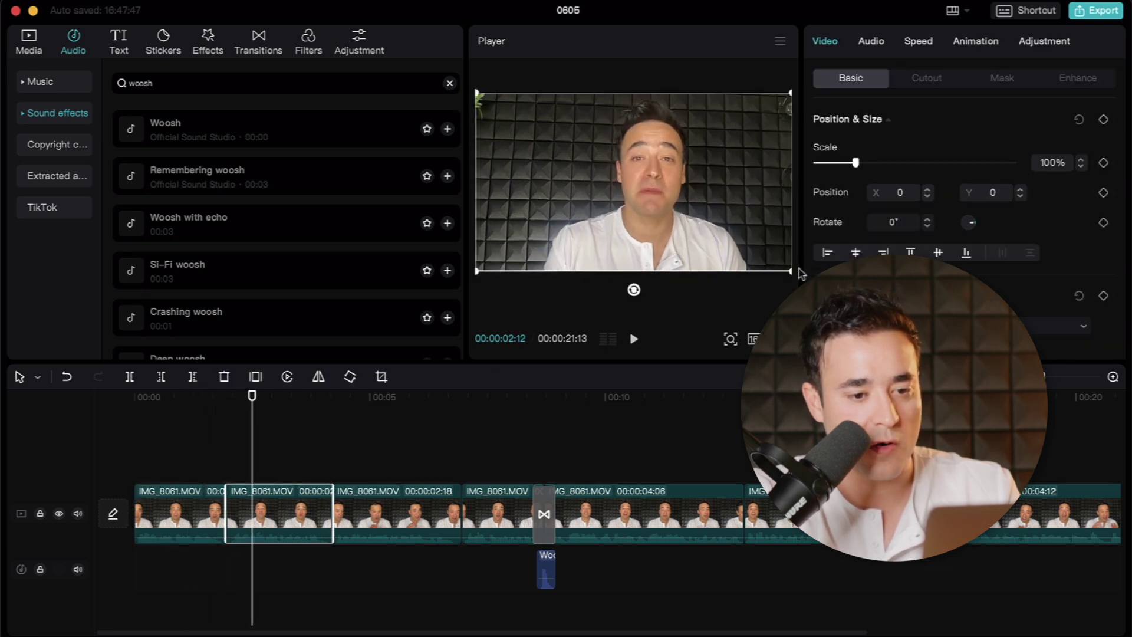
pyautogui.moveTo(792, 277); pyautogui.dragTo(816, 285)
pyautogui.click(227, 461)
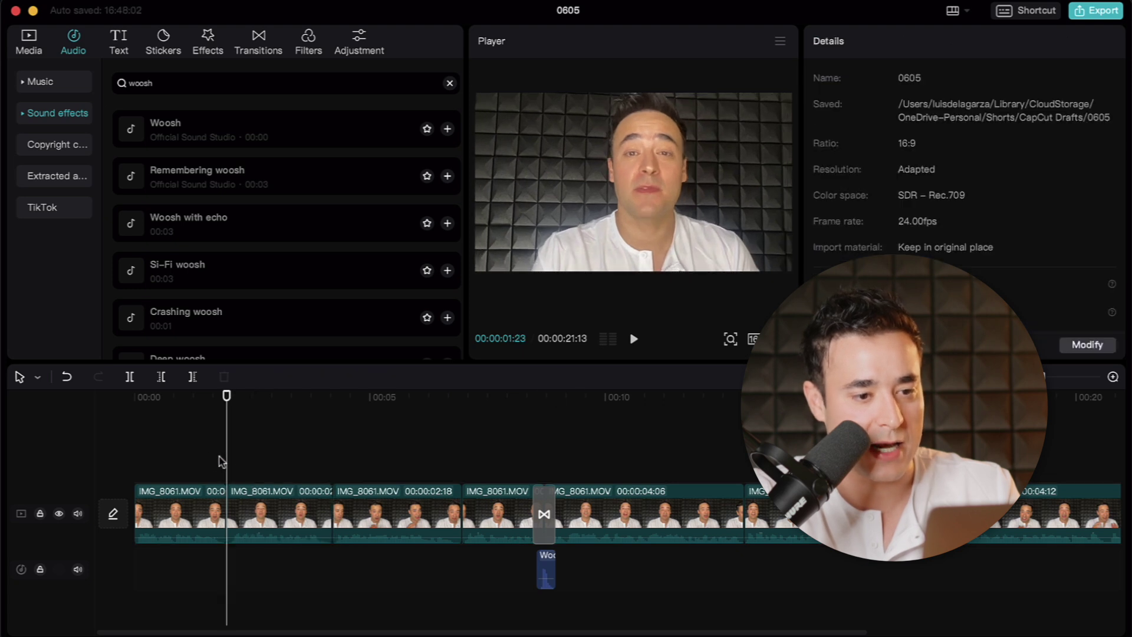
pyautogui.press('space')
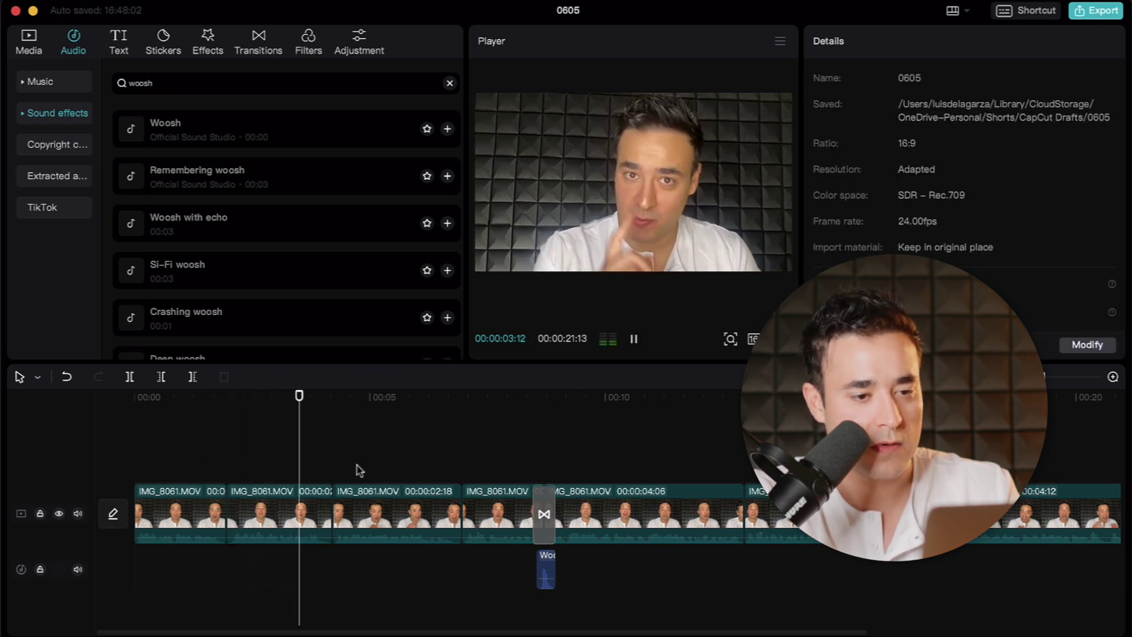
pyautogui.press('space')
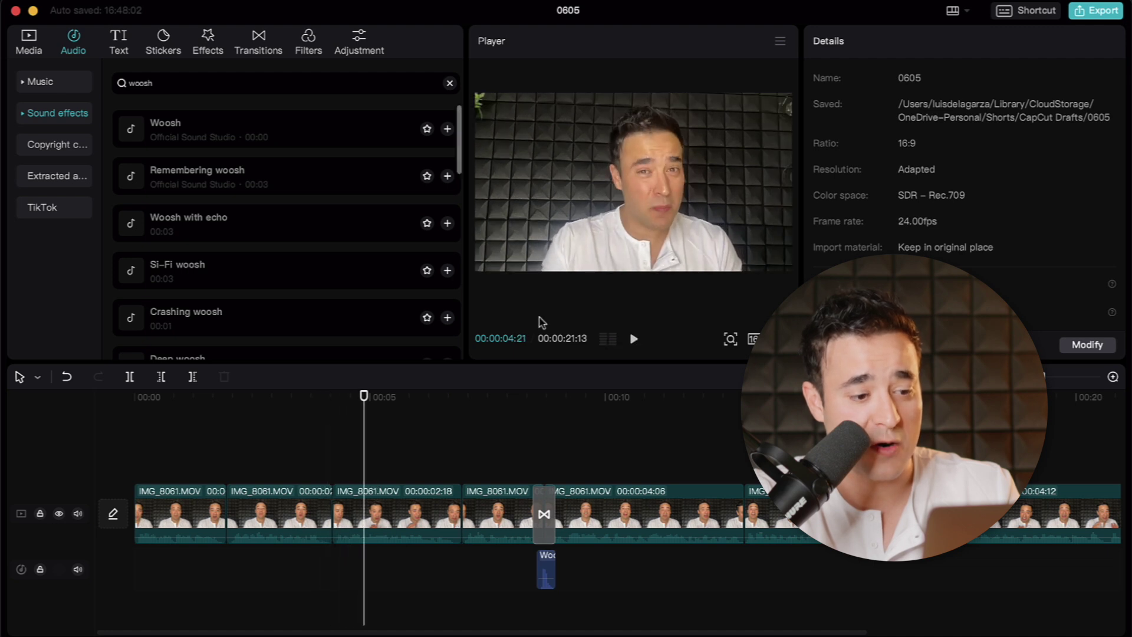
# Step: Enlarge the fourth clip slightly in the frame for a zoomed-in look and play it back
pyautogui.click(327, 474)
pyautogui.moveTo(328, 474); pyautogui.dragTo(492, 472)
pyautogui.click(492, 496)
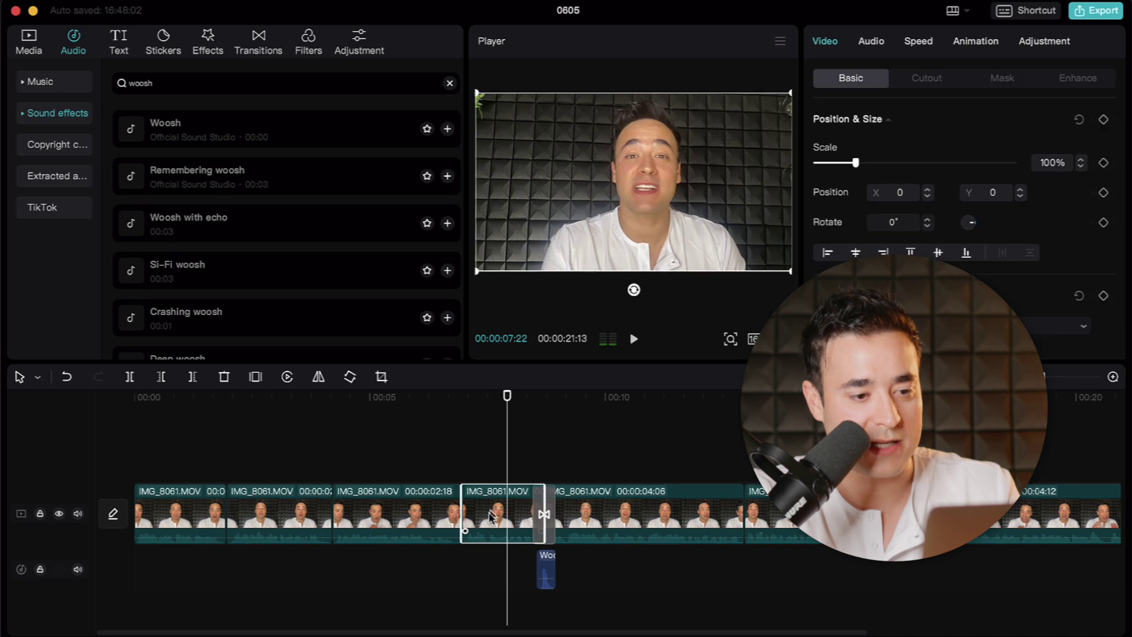
pyautogui.moveTo(476, 273); pyautogui.dragTo(463, 282)
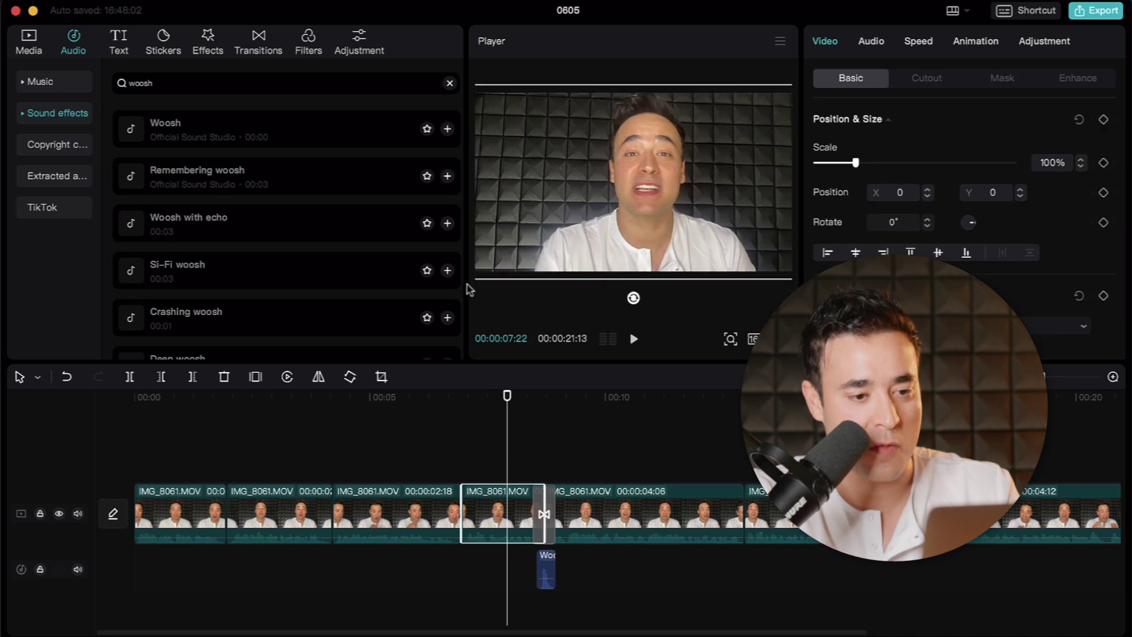
pyautogui.press('space')
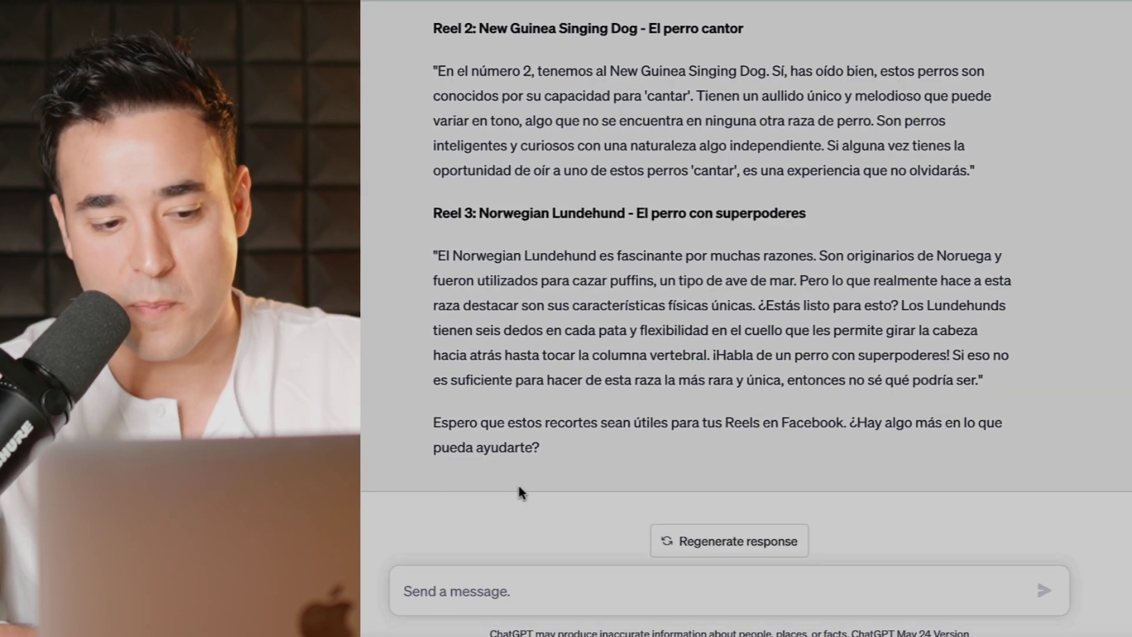
# Step: Switch to ChatGPT, ask it to convert the reels into educational Instagram carousel posts with images, text, description and hashtags, and read the three carousels
pyautogui.click(512, 591)
pyautogui.write('Convierte los reels mencionados anteriormente en posibles publicaciones para instagram en forma de carrusel con imágenes y texto así como también la descripción general de la publicación y sus hashtags. Asegúrate que agreguen valor y que las publicaciones no parezcan que quieres convencer a que compren tus productos sino educar sobre el tema.')
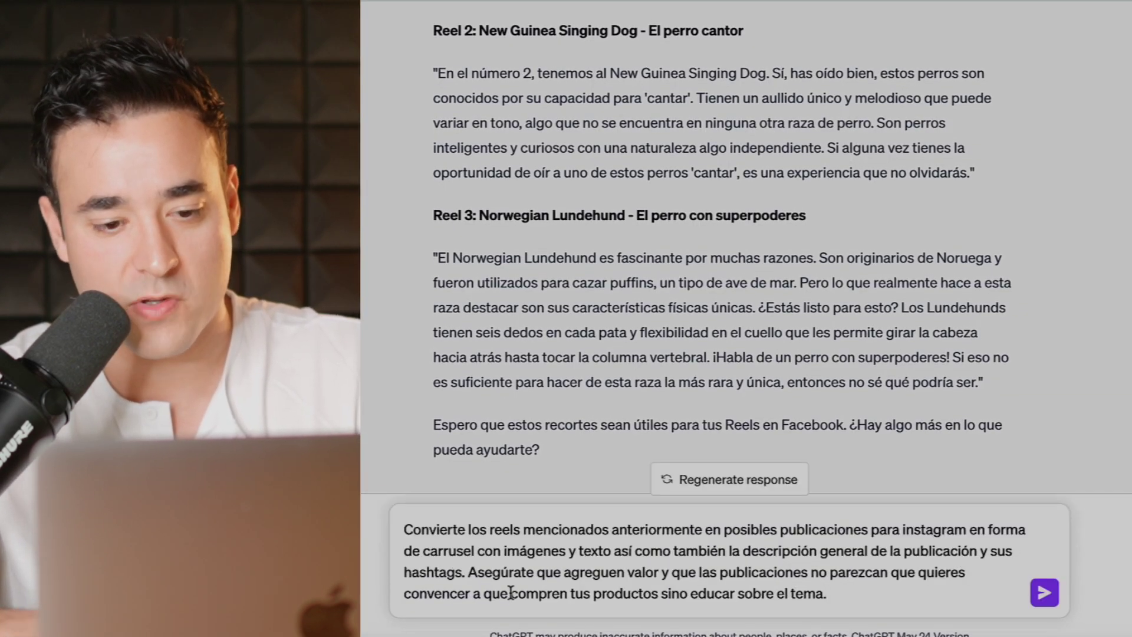
pyautogui.press('Return')
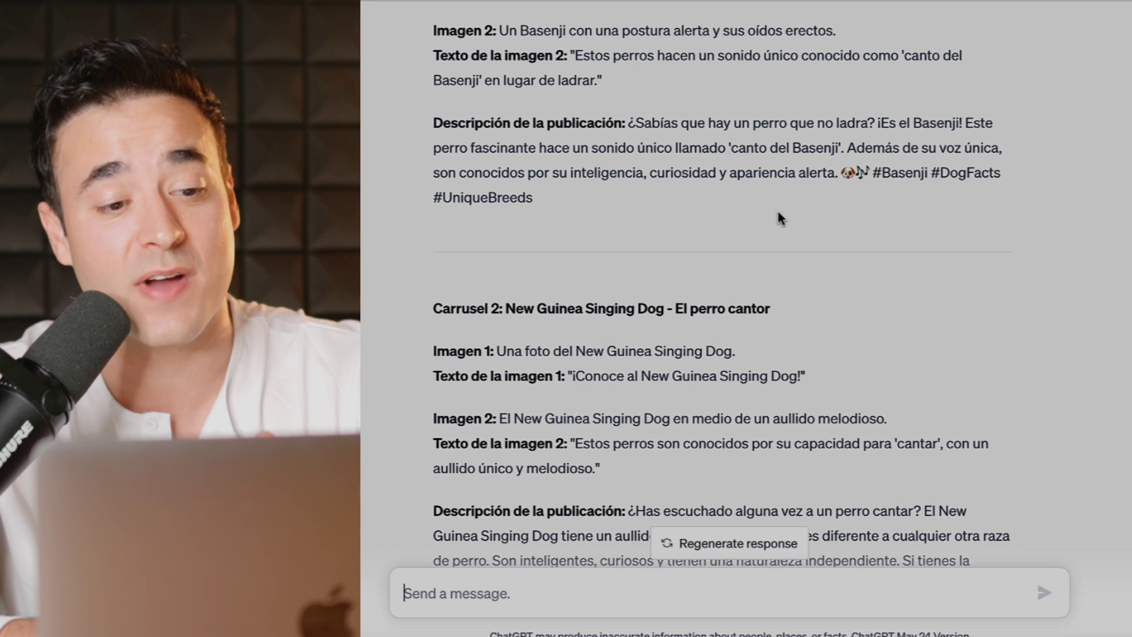
pyautogui.scroll(-1, 781, 201)
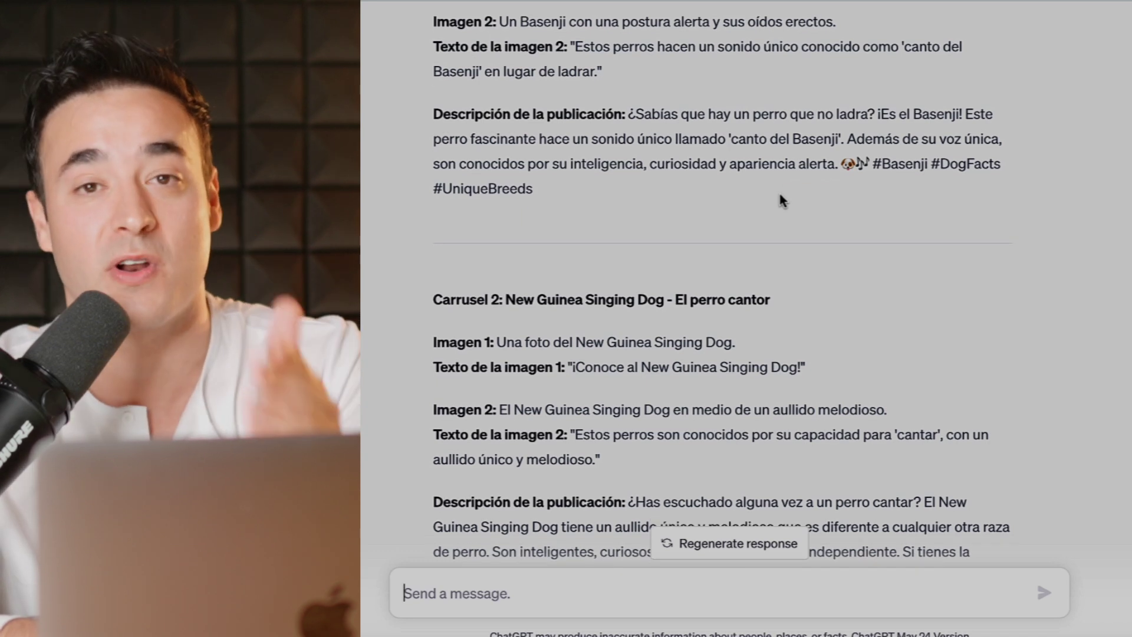
pyautogui.scroll(-4, 780, 196)
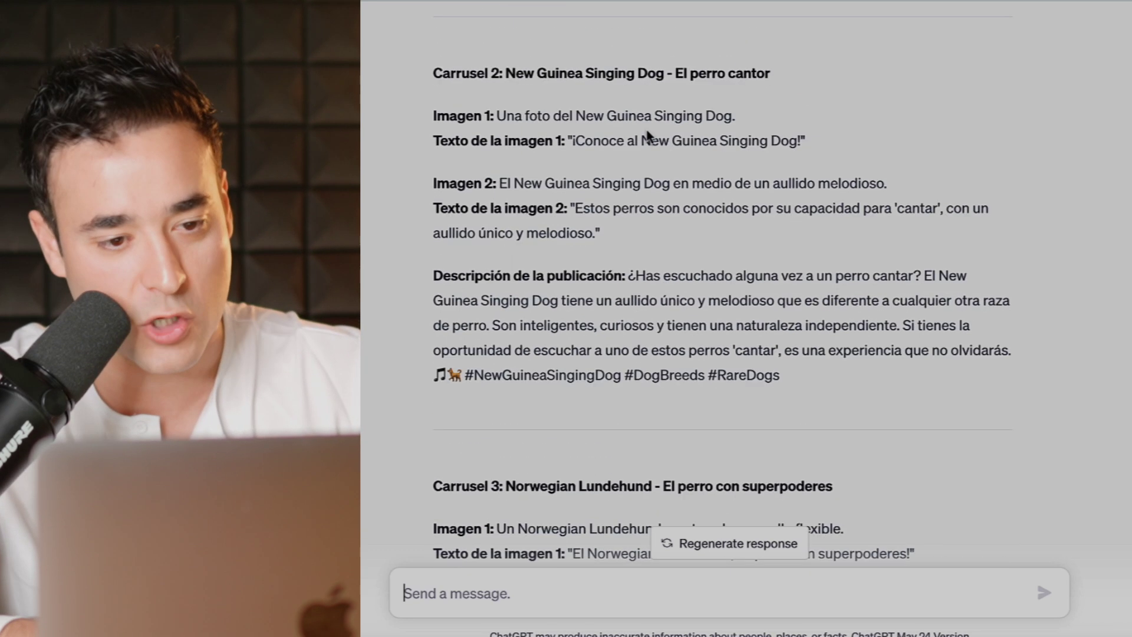
pyautogui.scroll(-7, 663, 295)
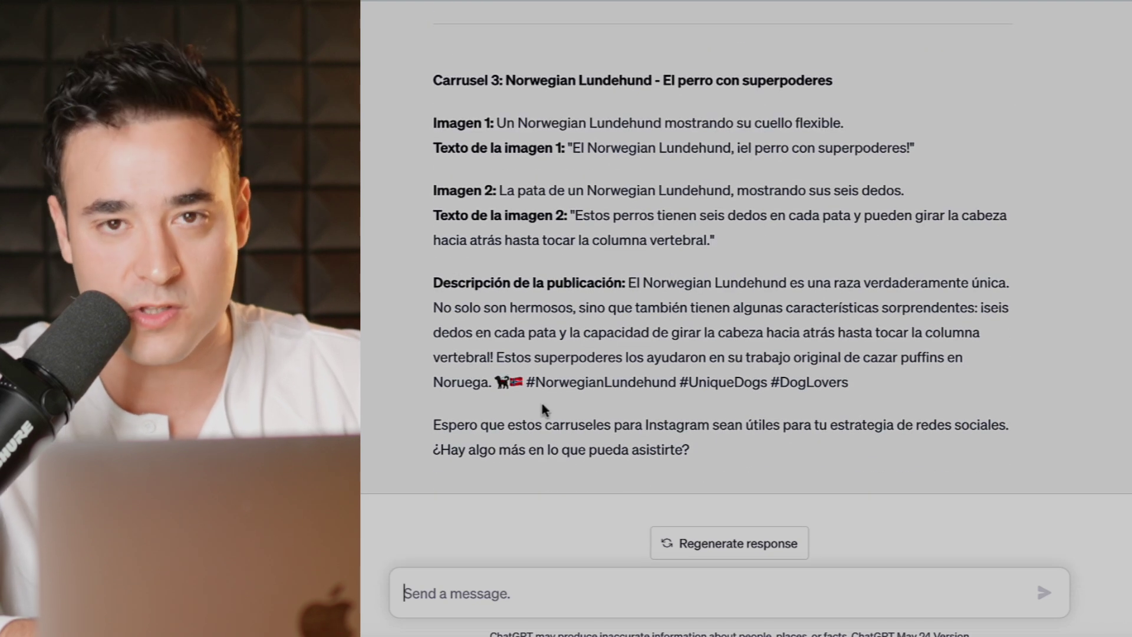
pyautogui.scroll(13, 590, 401)
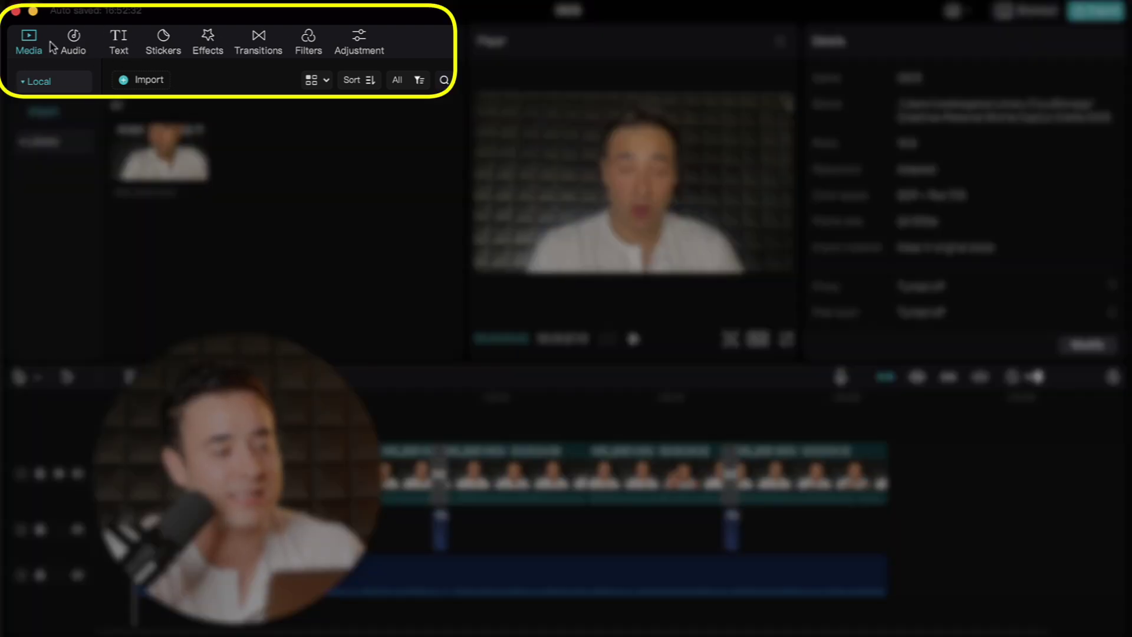
# Step: In CapCut, generate auto captions for the video with the language set to Spanish (Latam)
pyautogui.click(119, 45)
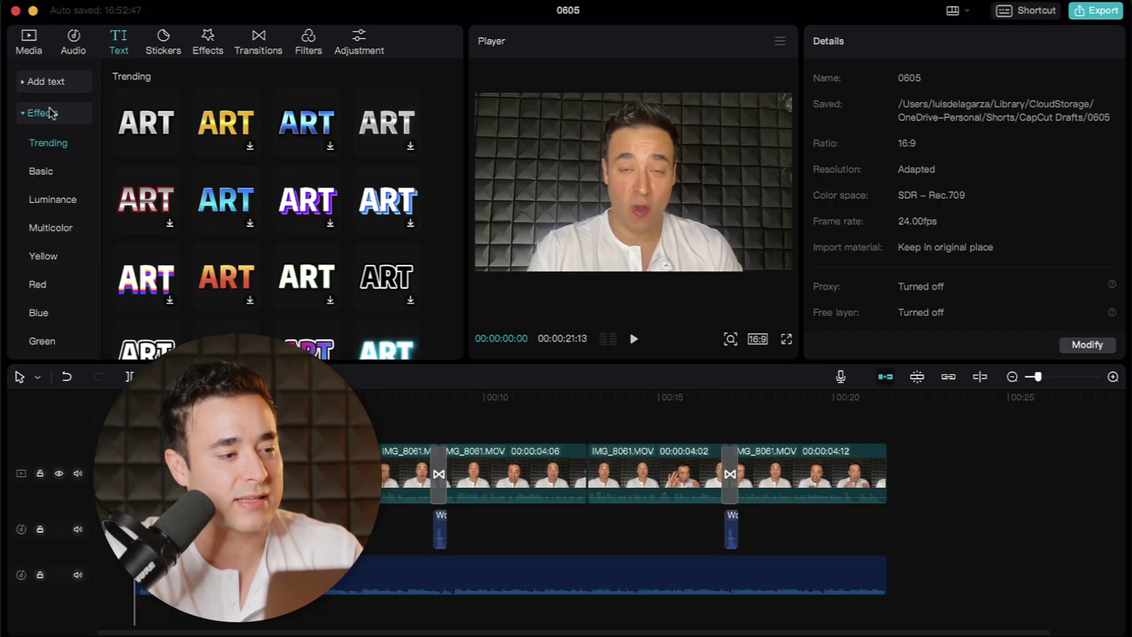
pyautogui.click(47, 82)
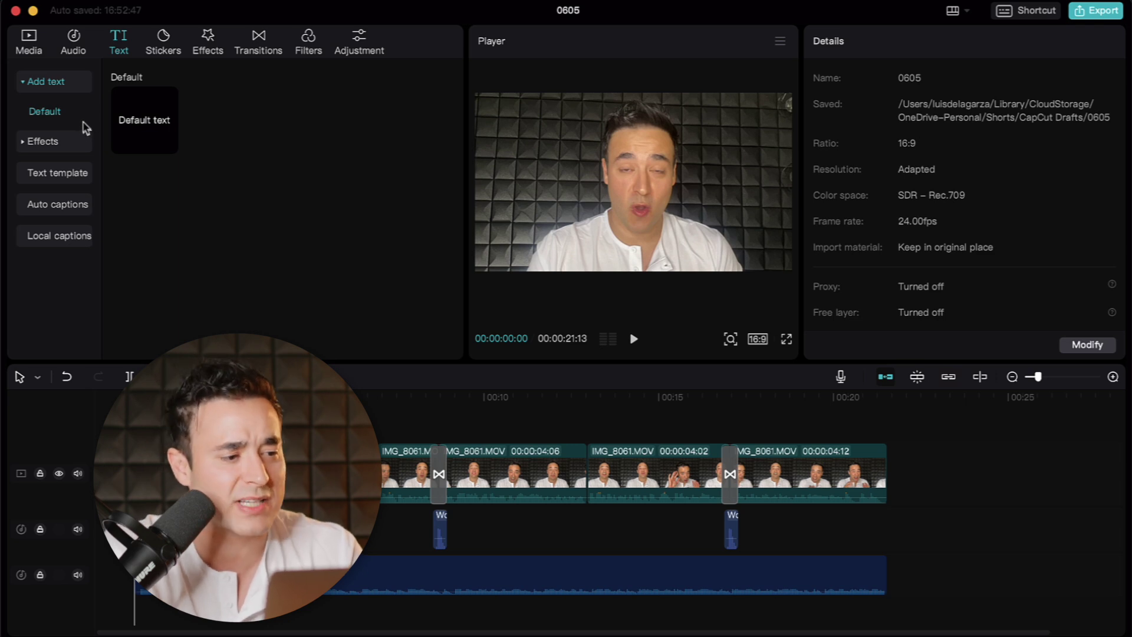
pyautogui.click(52, 144)
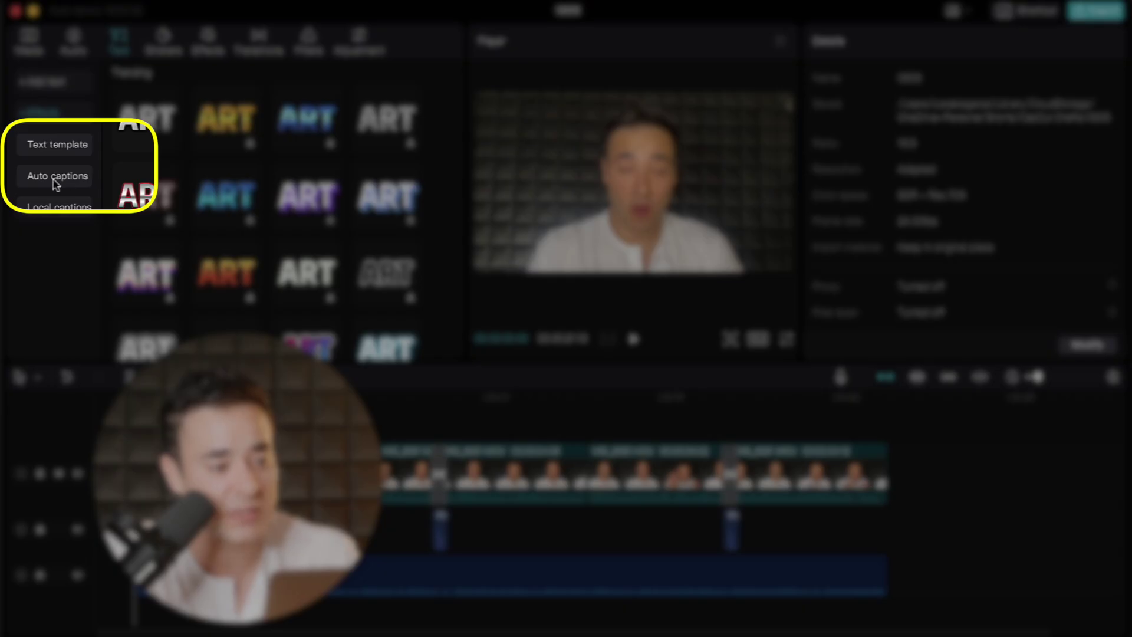
pyautogui.click(55, 180)
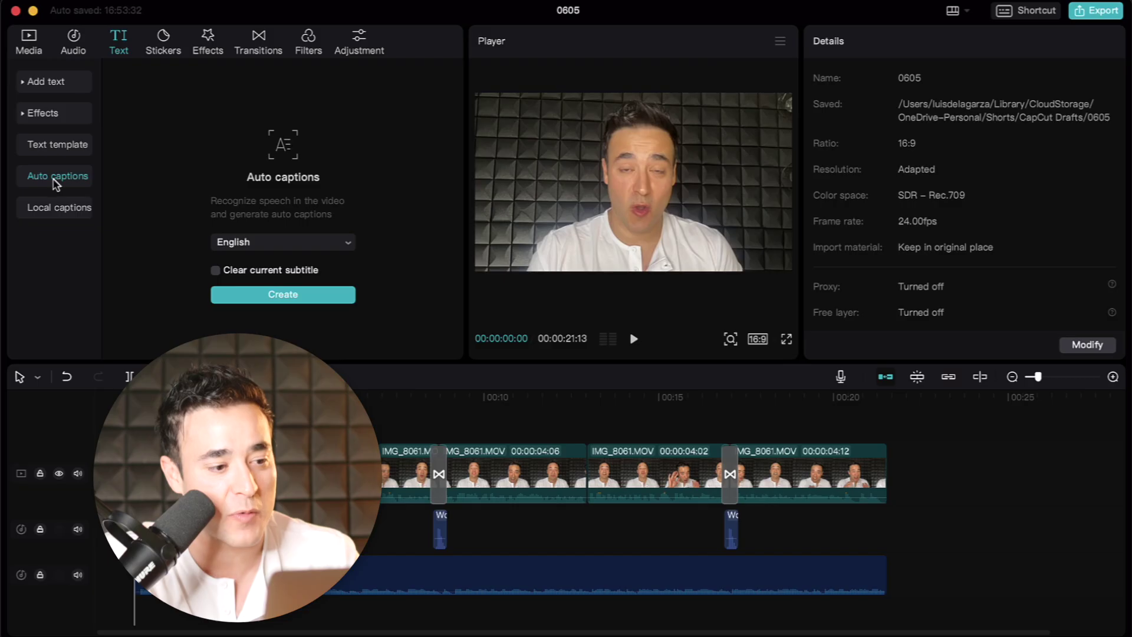
pyautogui.click(274, 246)
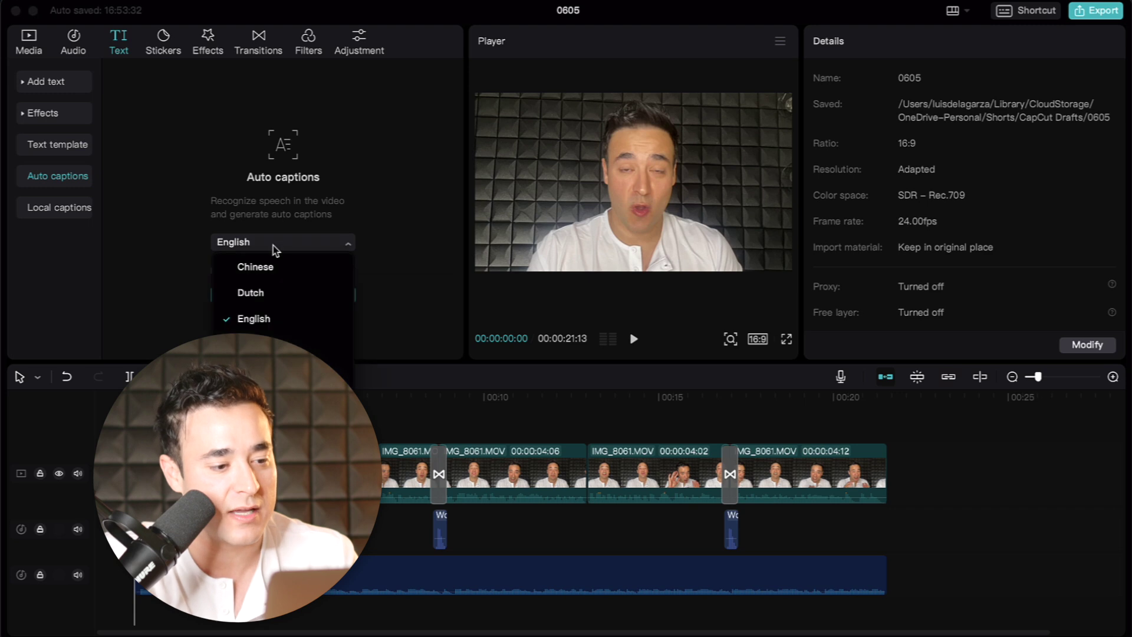
pyautogui.scroll(-2, 286, 303)
pyautogui.scroll(2, 288, 304)
pyautogui.scroll(-10, 288, 304)
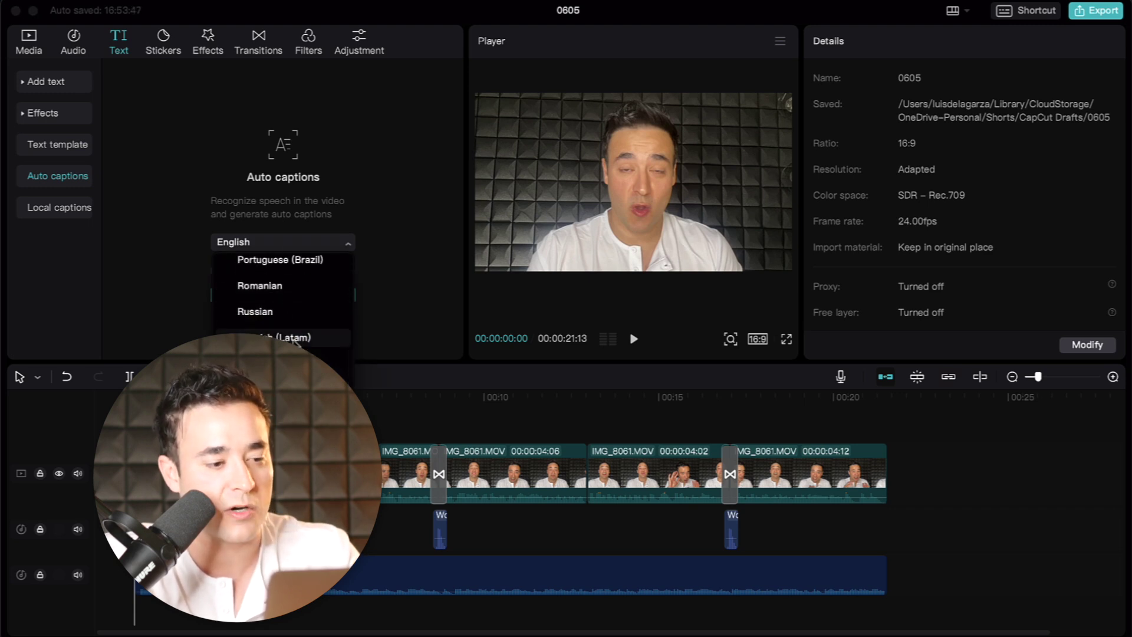
pyautogui.click(295, 339)
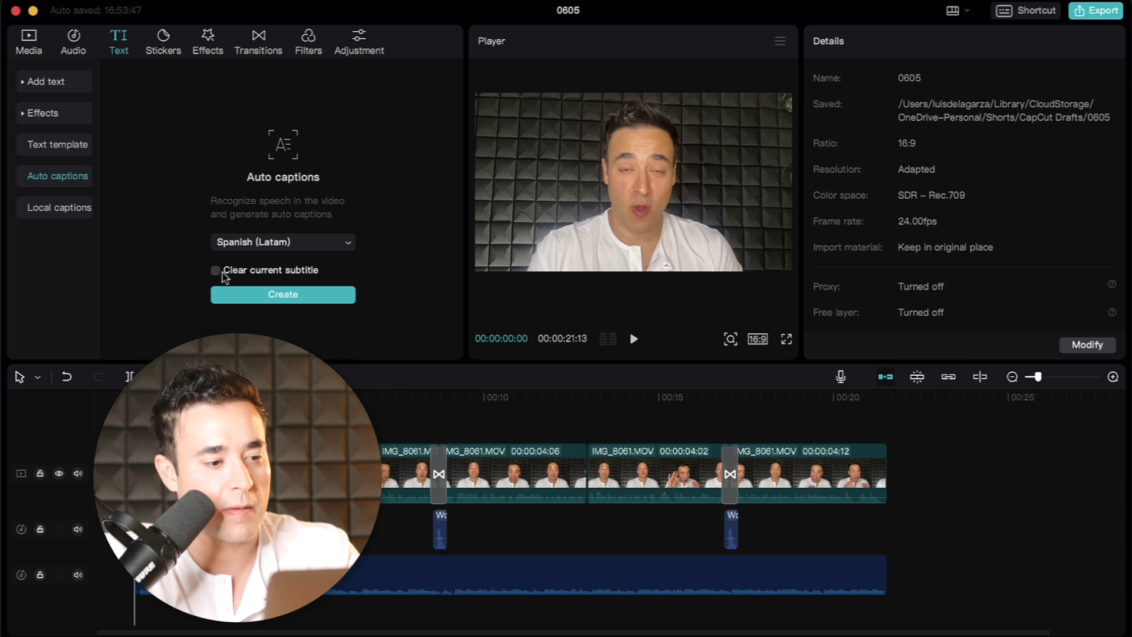
pyautogui.click(284, 296)
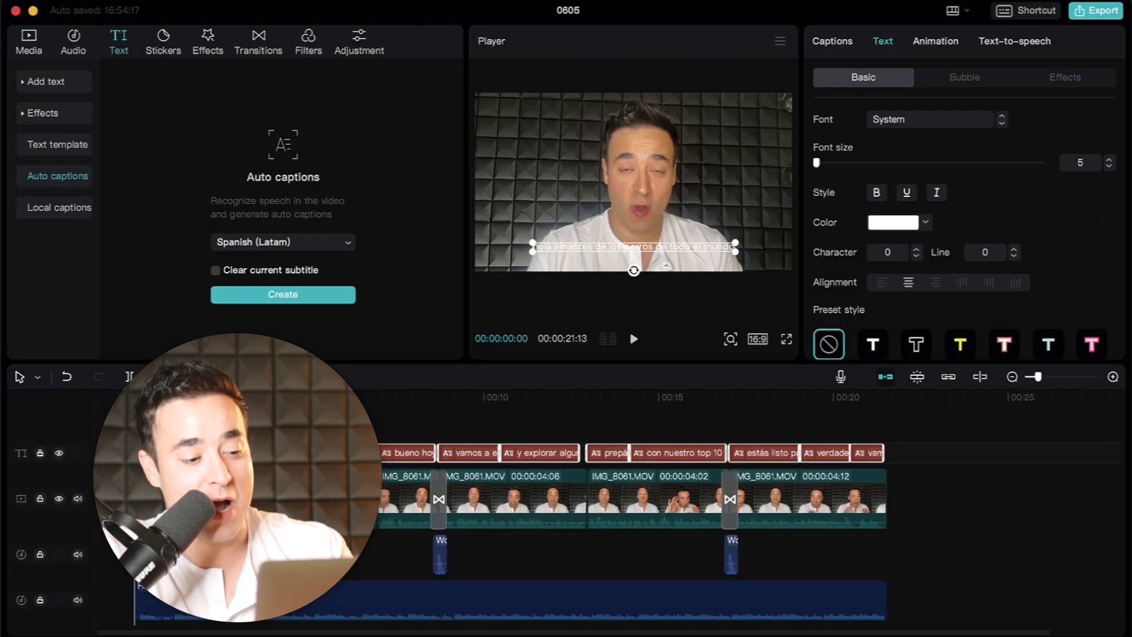
# Step: Play the start of the captioned video and set the font of all captions to Lato-BlackItalic
pyautogui.moveTo(353, 411); pyautogui.dragTo(861, 456)
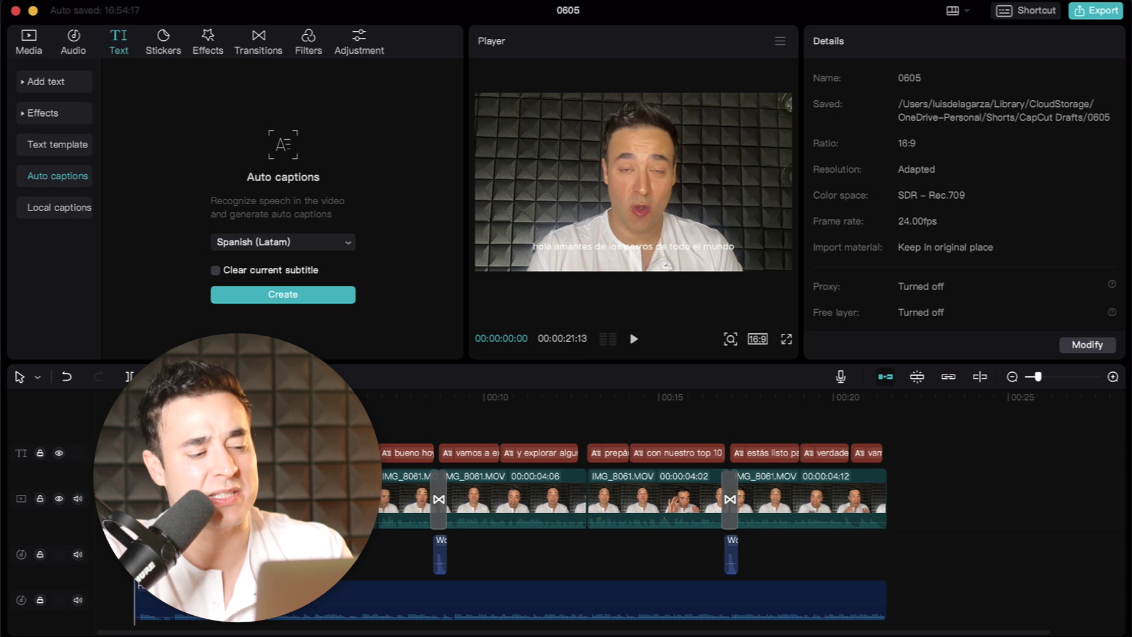
pyautogui.press('space')
pyautogui.click(634, 246)
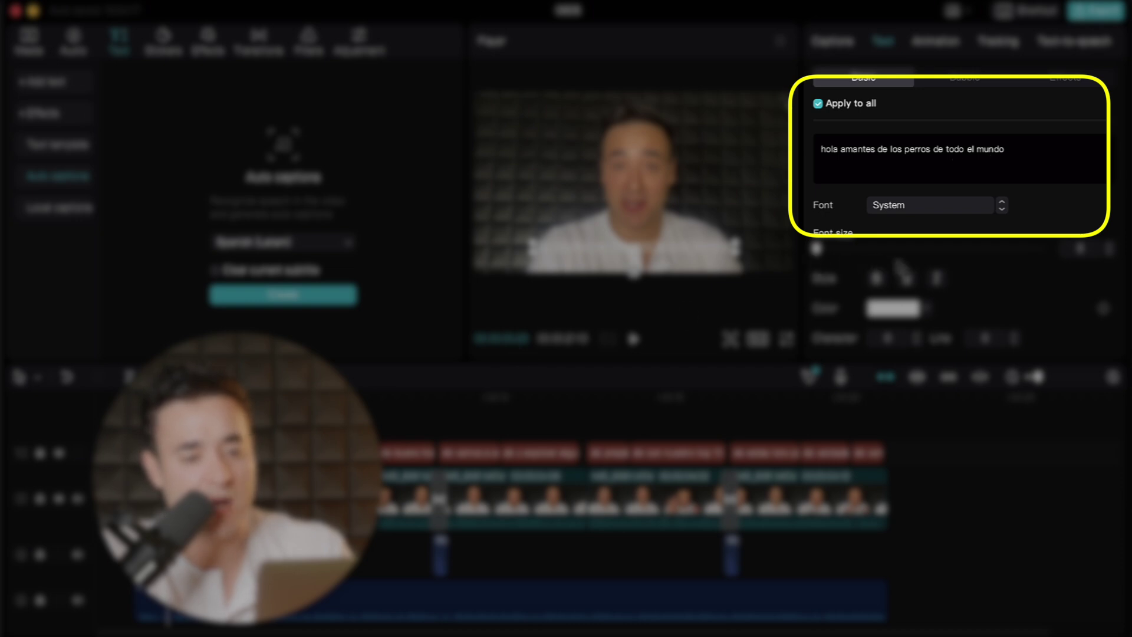
pyautogui.scroll(-1, 904, 261)
pyautogui.scroll(-2, 882, 248)
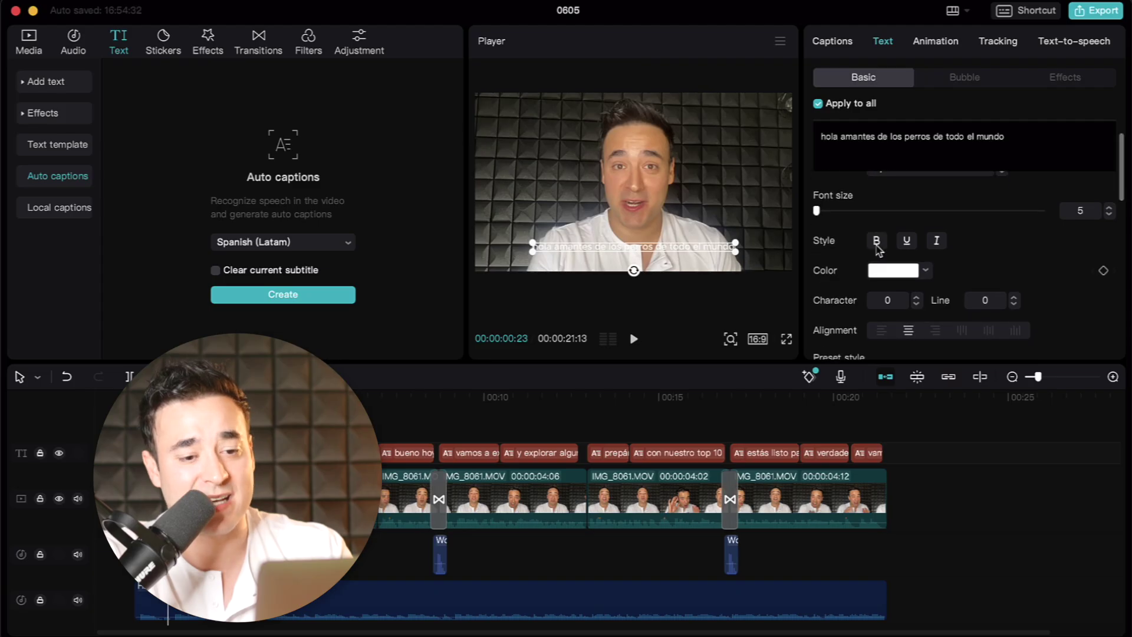
pyautogui.scroll(3, 883, 241)
pyautogui.click(903, 205)
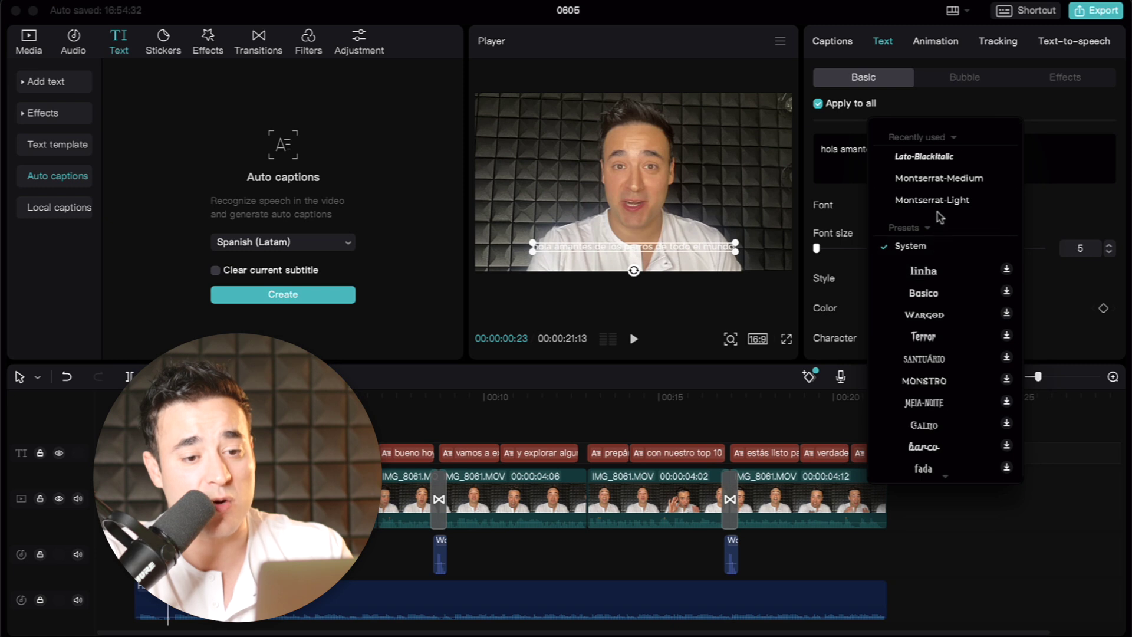
pyautogui.click(937, 158)
# Step: Apply the preset style with white letters and a black outline to all captions and increase their font size
pyautogui.scroll(-1, 922, 252)
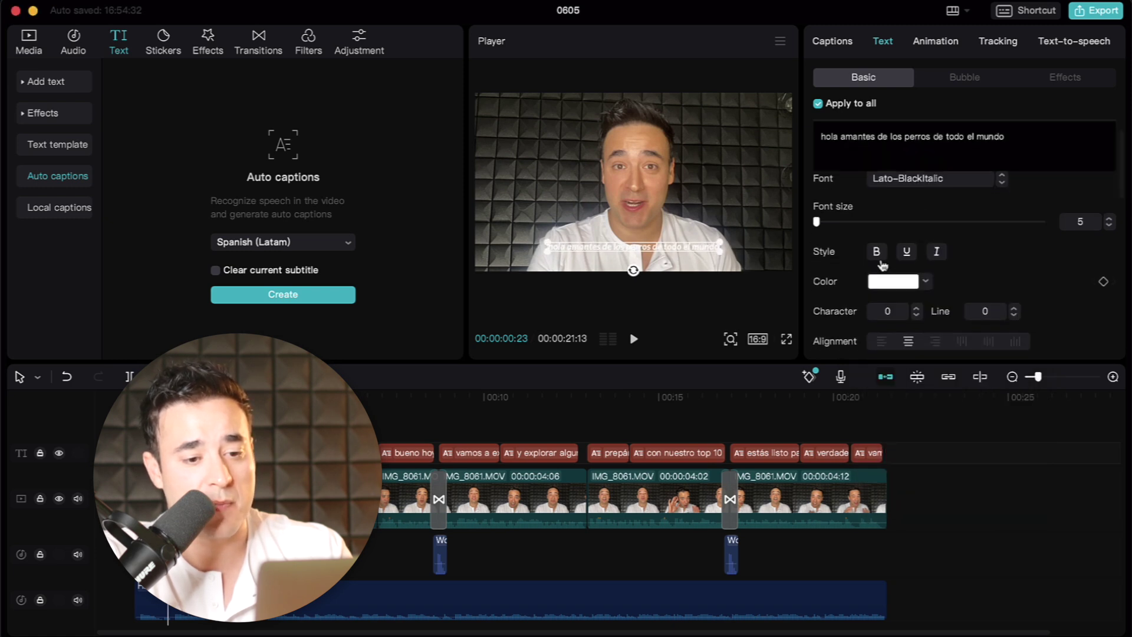
pyautogui.scroll(-4, 880, 263)
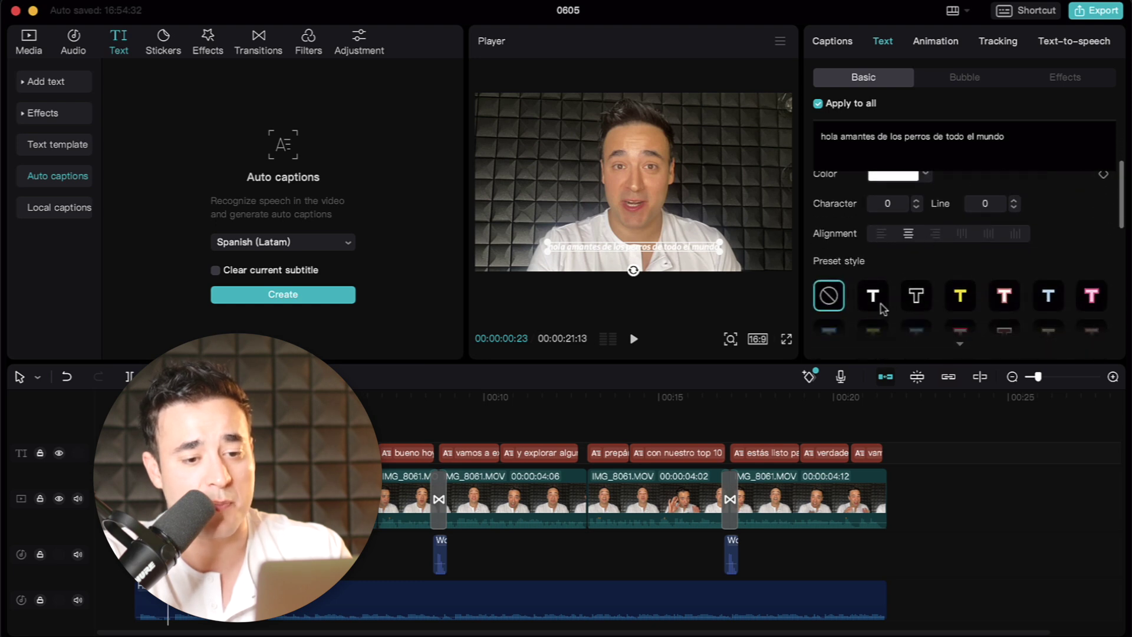
pyautogui.scroll(-1, 885, 310)
pyautogui.click(874, 300)
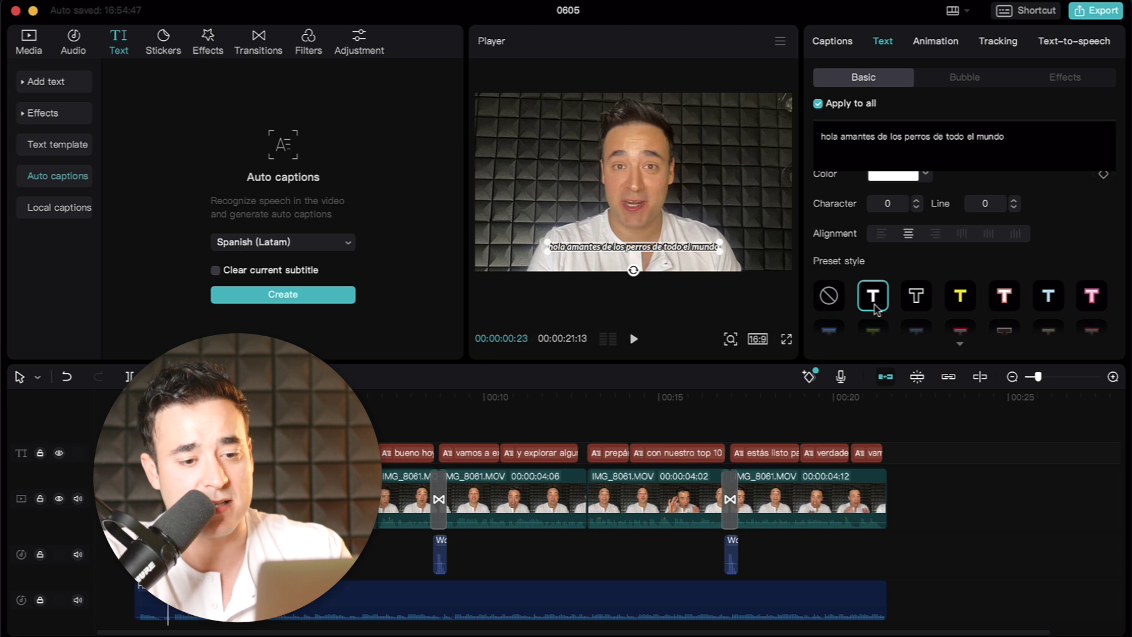
pyautogui.scroll(4, 855, 265)
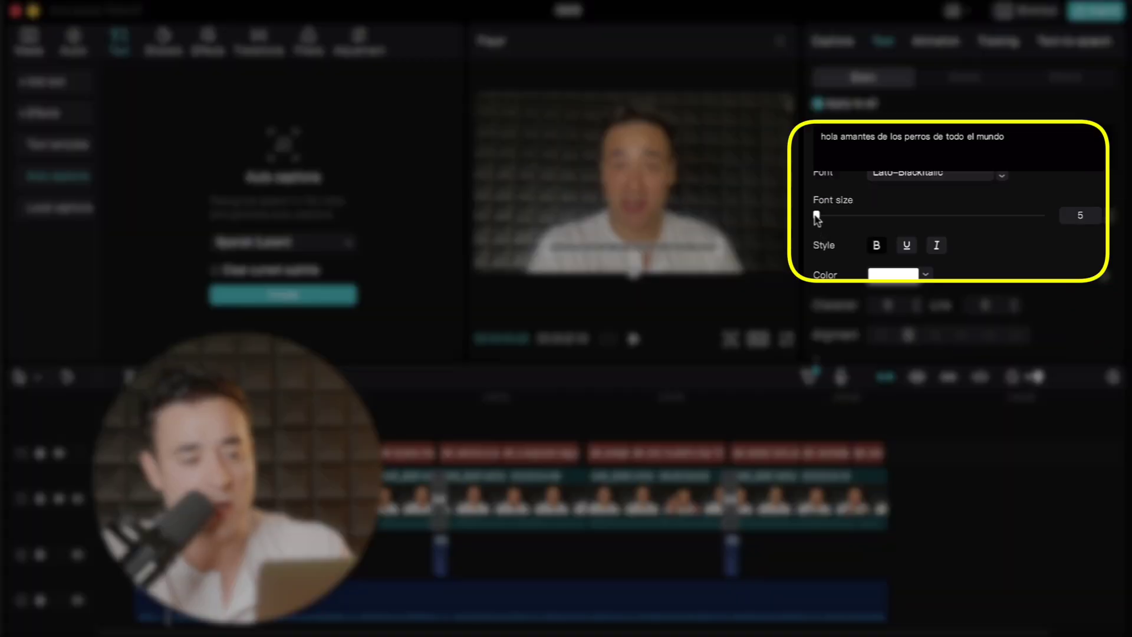
pyautogui.moveTo(816, 219); pyautogui.dragTo(818, 219)
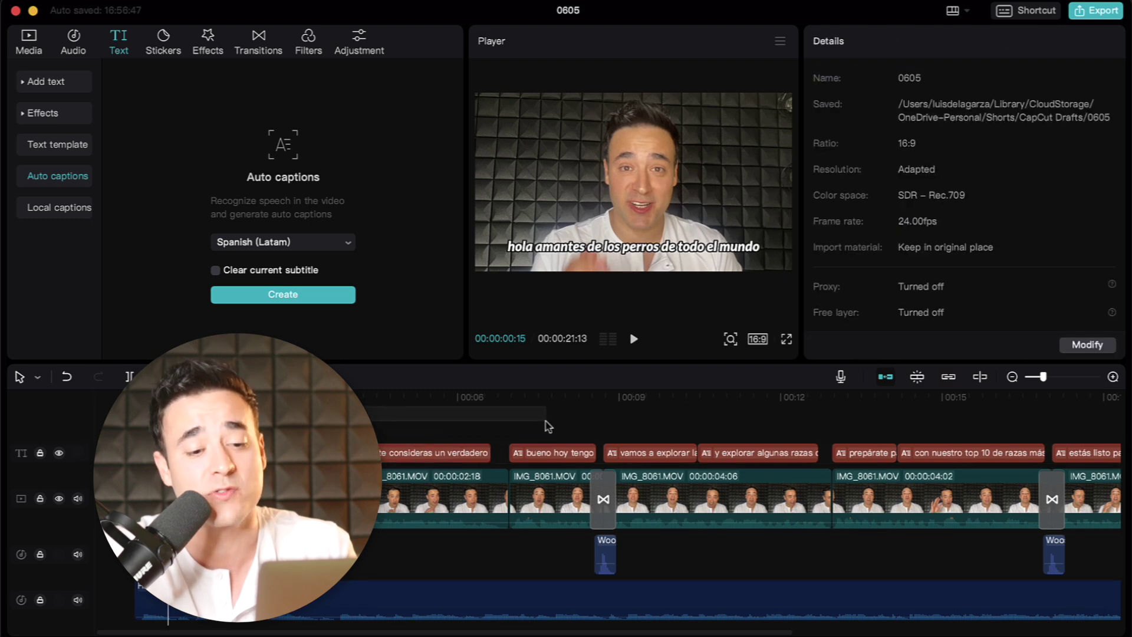
pyautogui.click(992, 454)
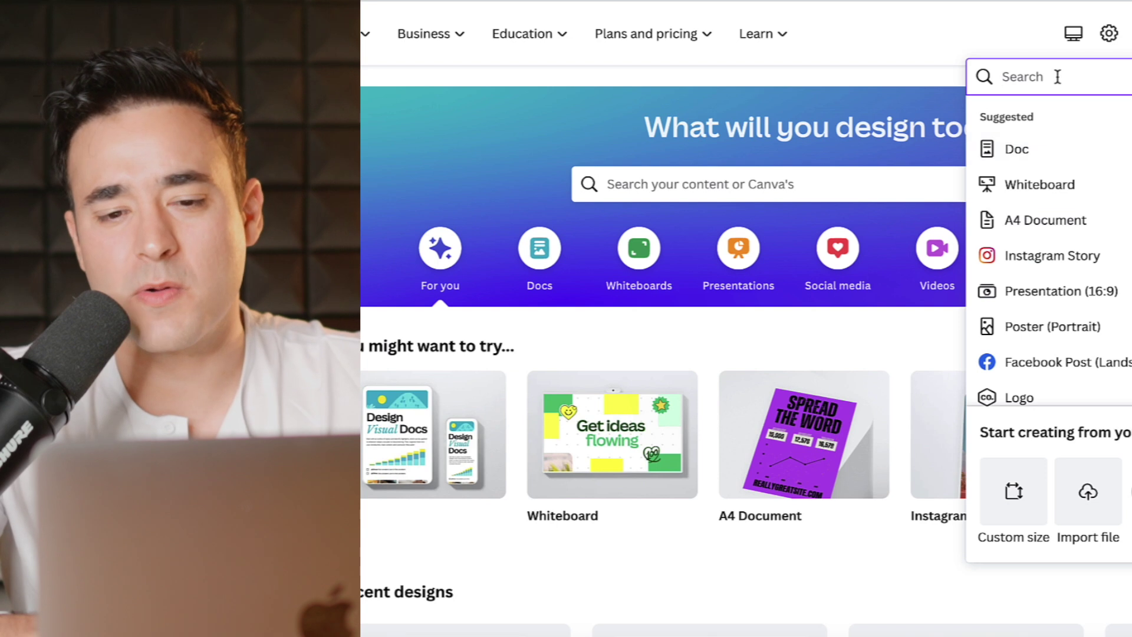
# Step: In Canva, search the design types for "INSTAGRAM" and create a portrait Instagram post design
pyautogui.write('INST')
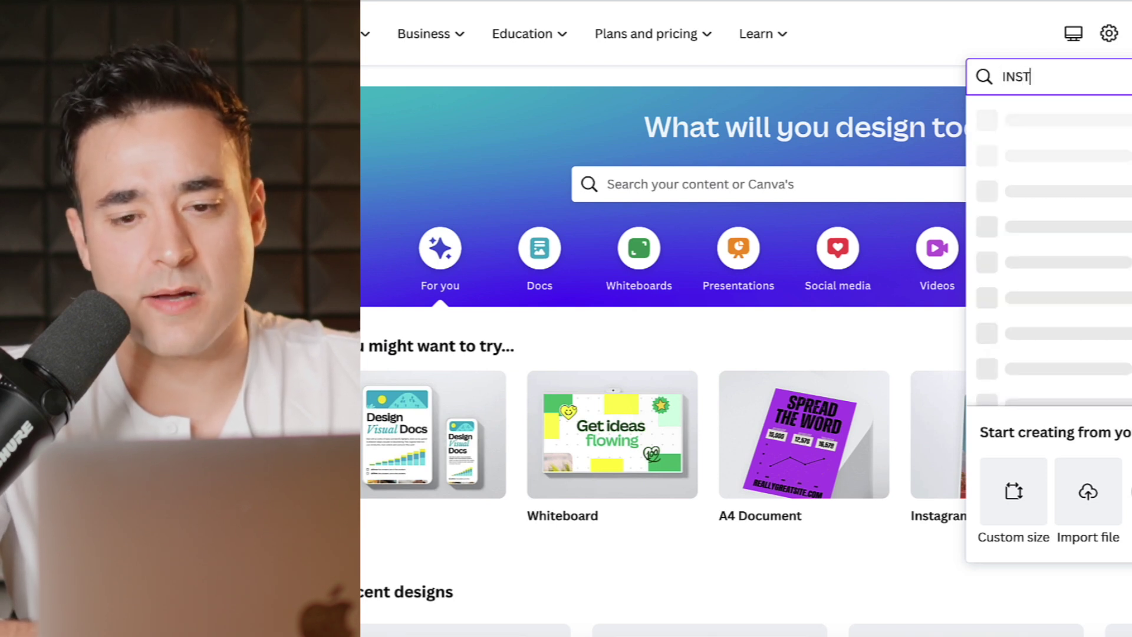
pyautogui.write('AGRAM')
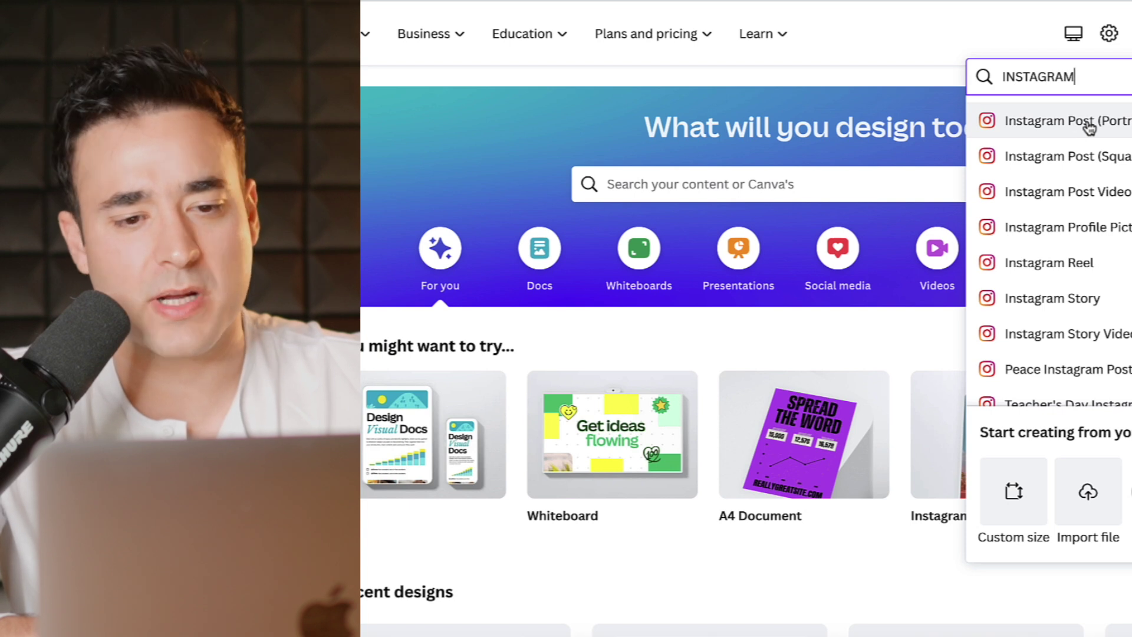
pyautogui.click(1089, 124)
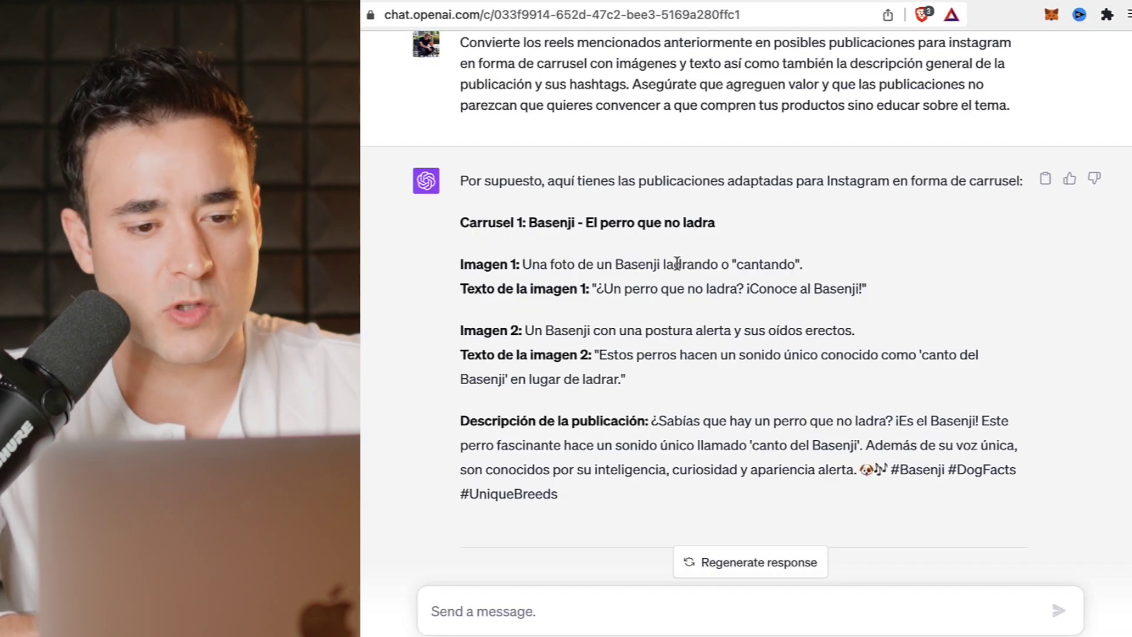
# Step: Switch to ChatGPT and review the image ideas and texts of the Basenji carousel
pyautogui.scroll(-1, 677, 263)
pyautogui.scroll(3, 790, 254)
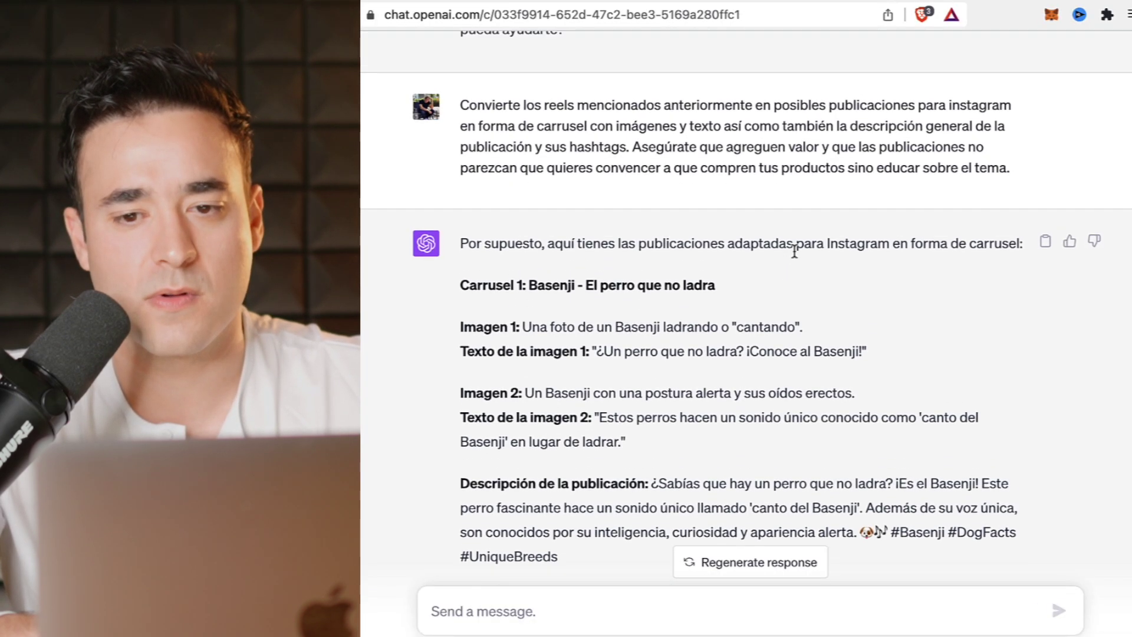